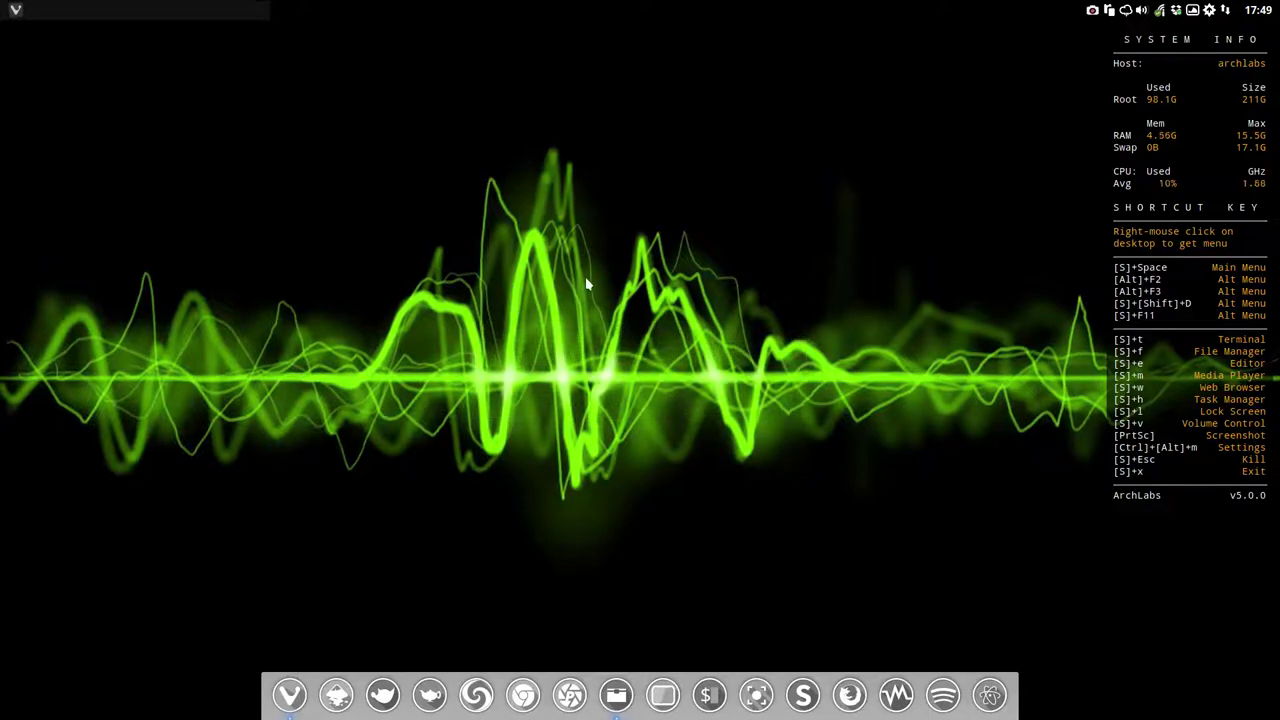
# Open the Thunar file manager on the home folder and position its window
pyautogui.press('super+t')
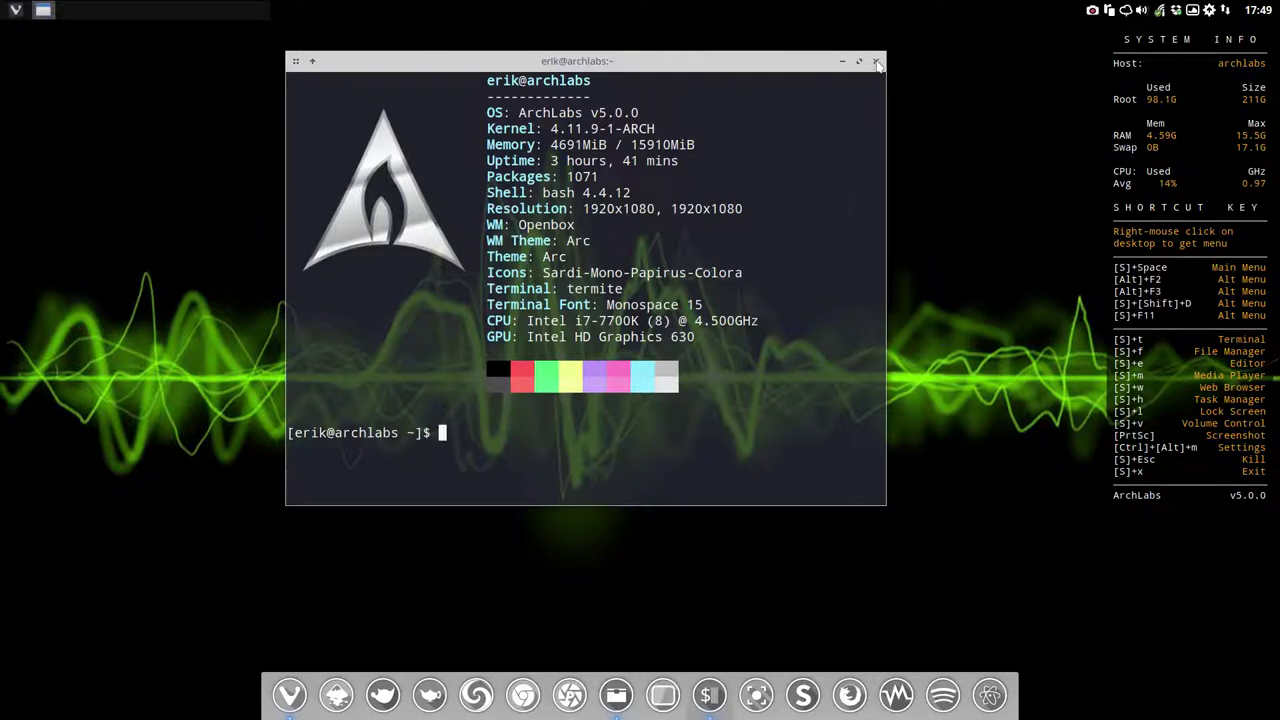
pyautogui.click(875, 61)
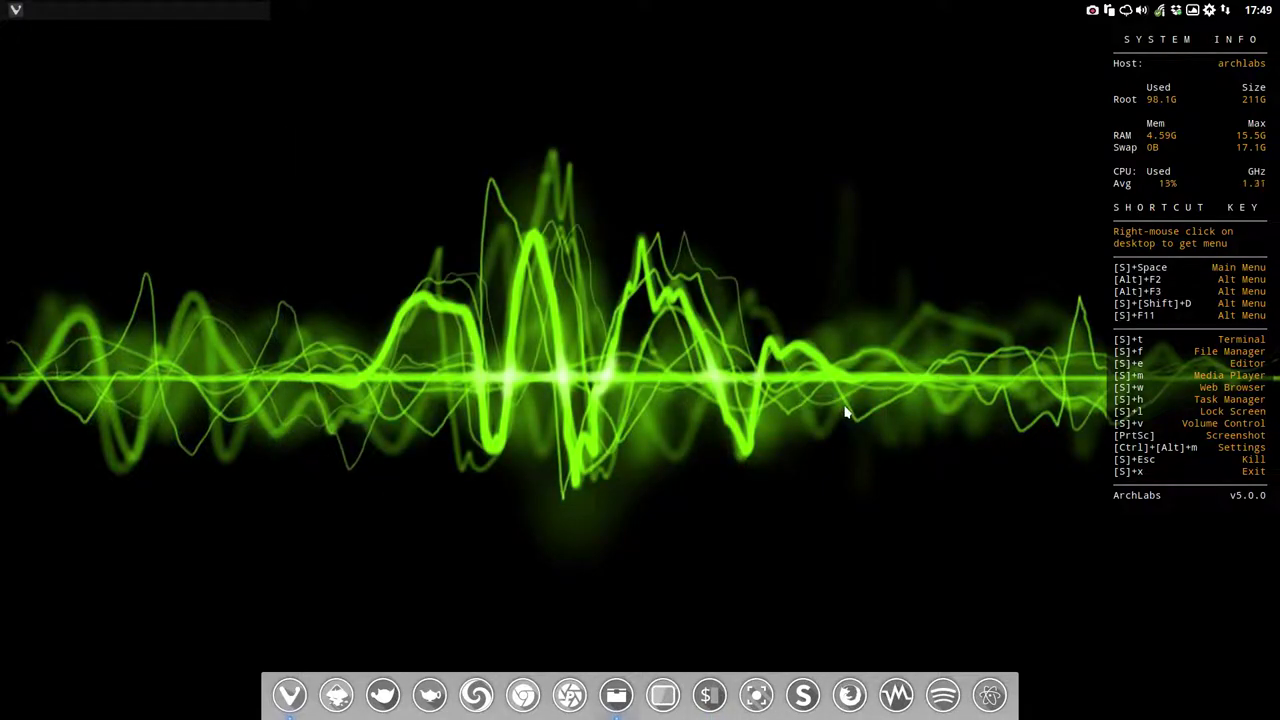
pyautogui.press('super+f')
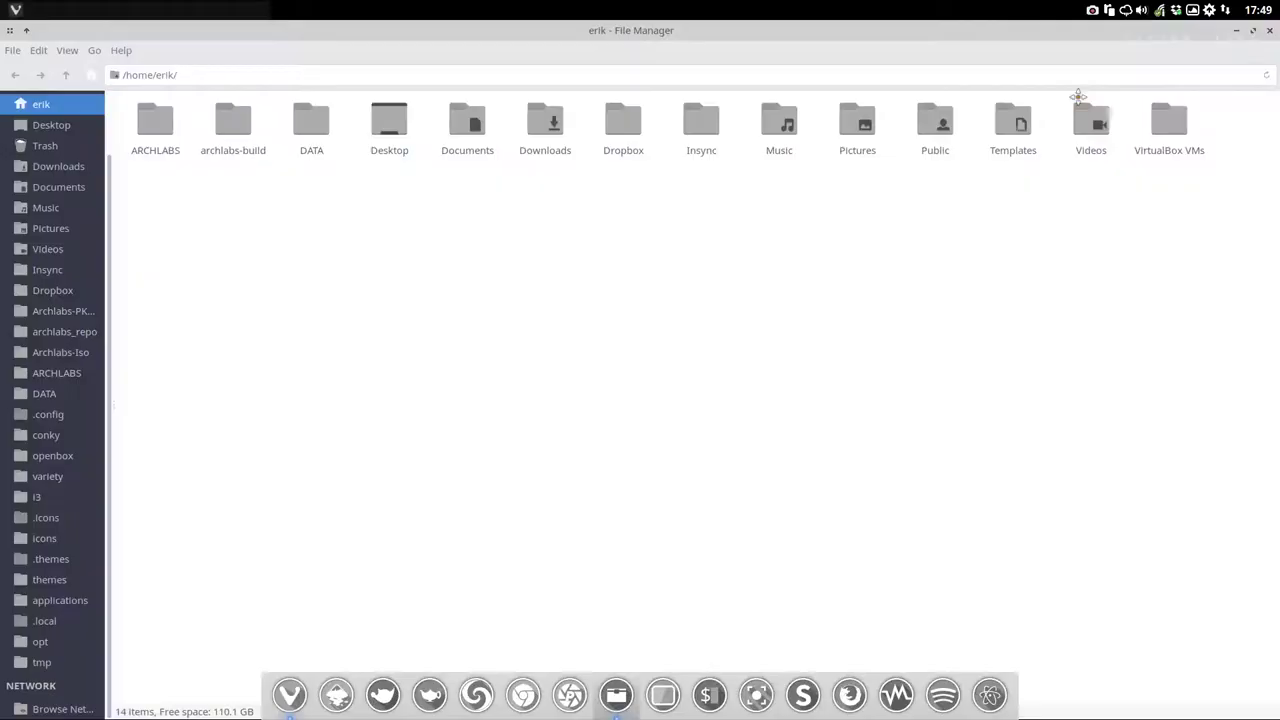
pyautogui.click(1269, 30)
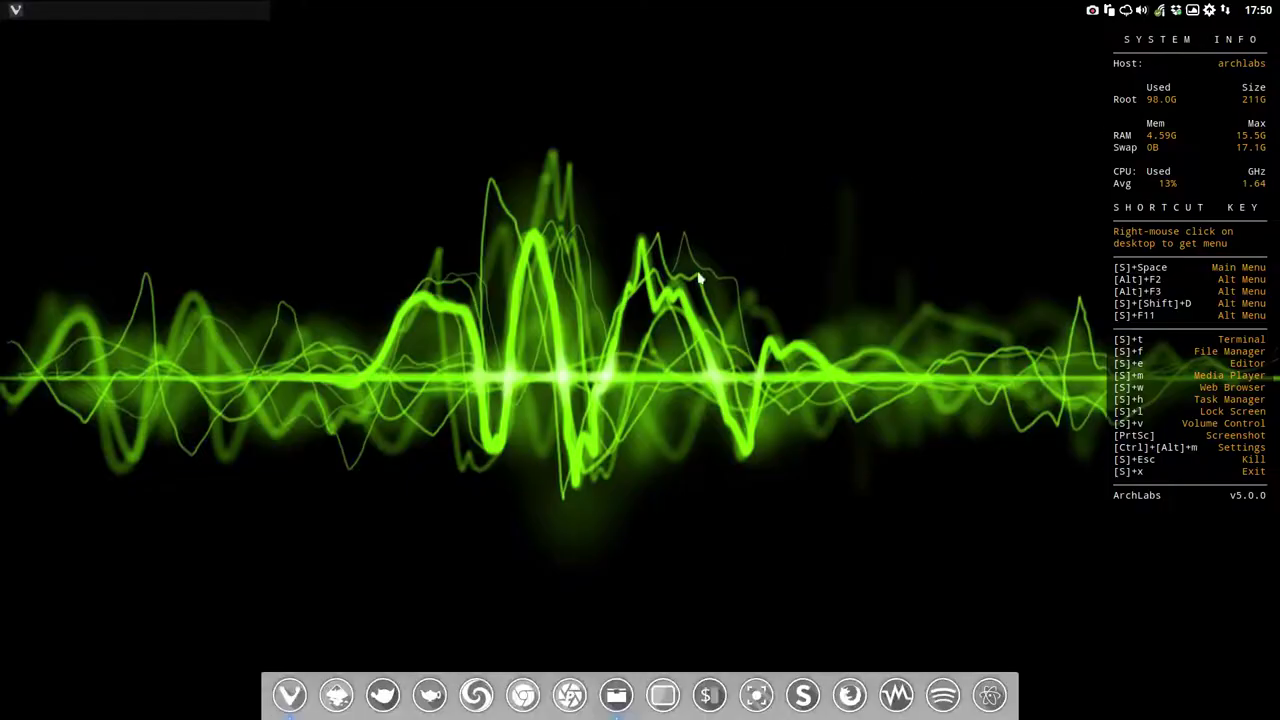
pyautogui.press('super+f')
pyautogui.moveTo(457, 80); pyautogui.dragTo(500, 80)
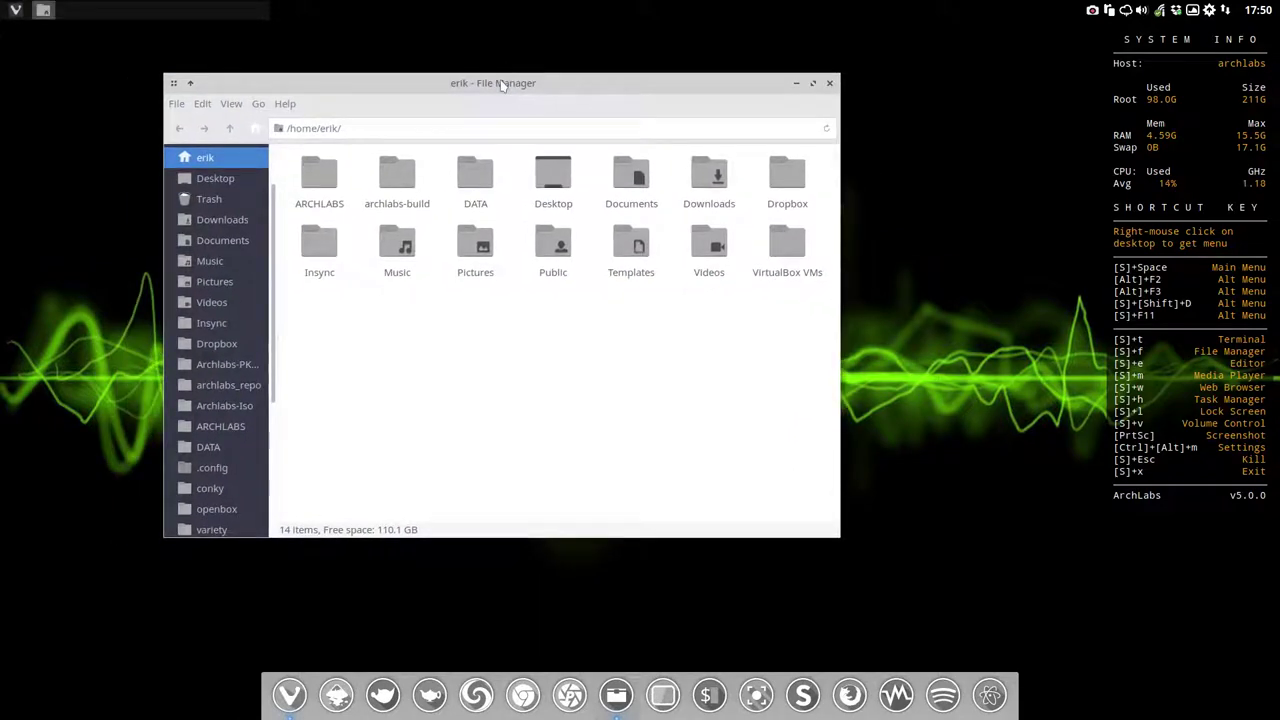
# Browse into .config > variety > wallpaper and select wallpaper.jpg.txt
pyautogui.scroll(-1, 226, 430)
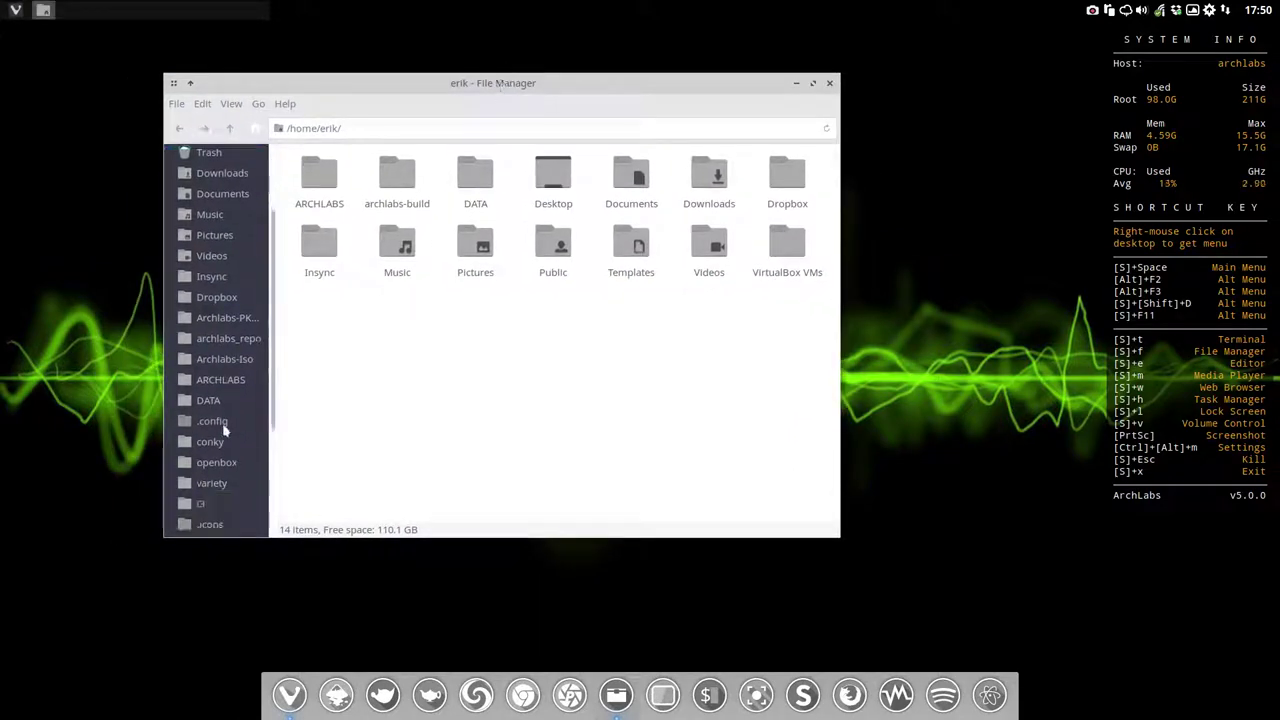
pyautogui.click(224, 421)
pyautogui.scroll(-3, 340, 430)
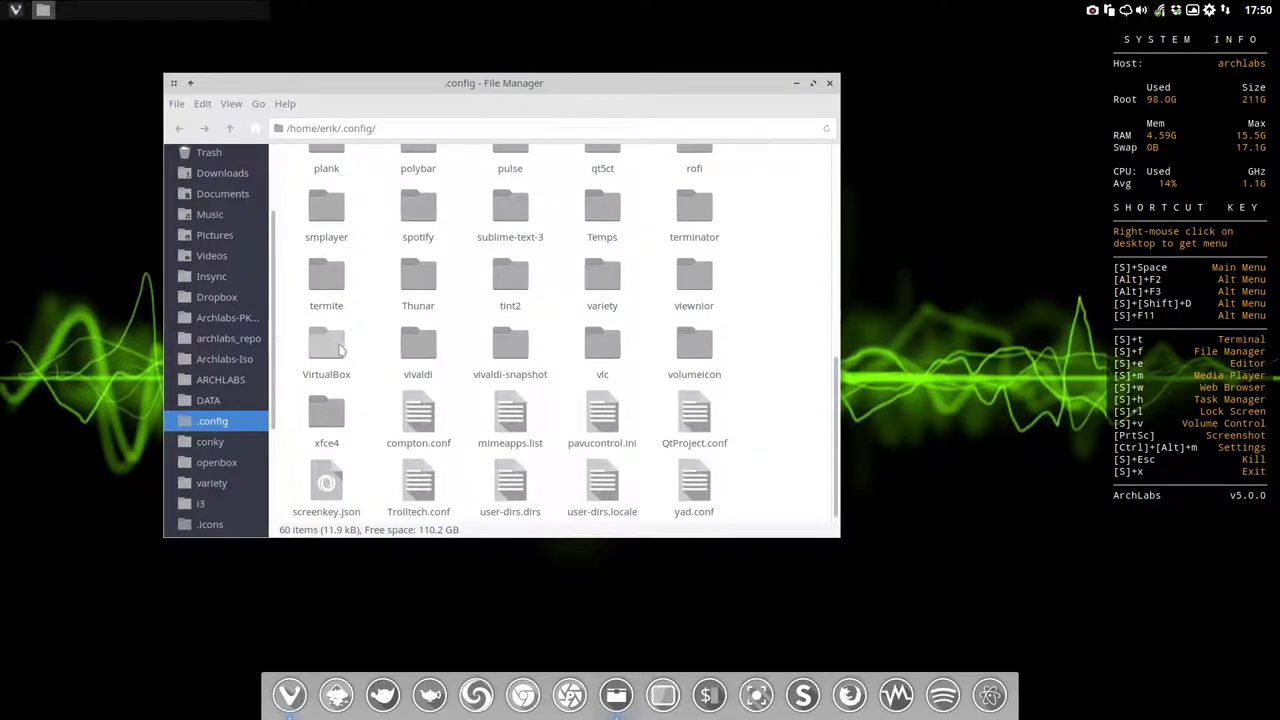
pyautogui.doubleClick(606, 278)
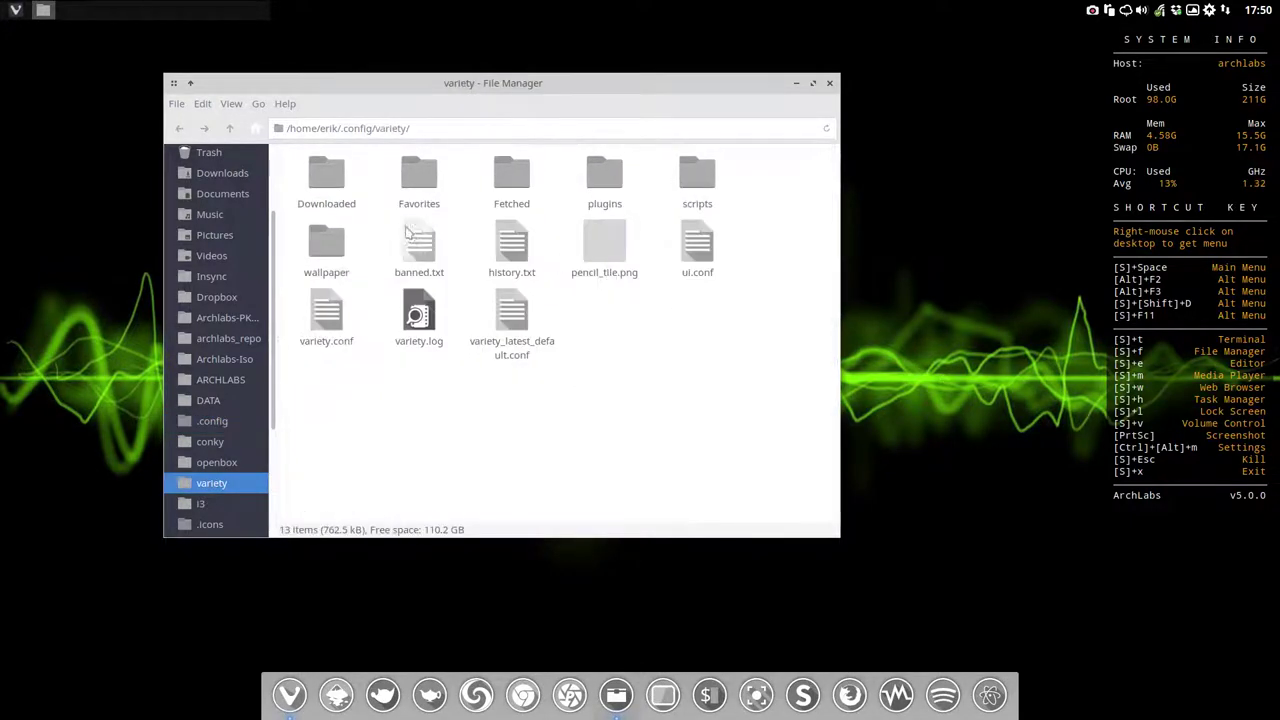
pyautogui.doubleClick(326, 245)
pyautogui.click(322, 178)
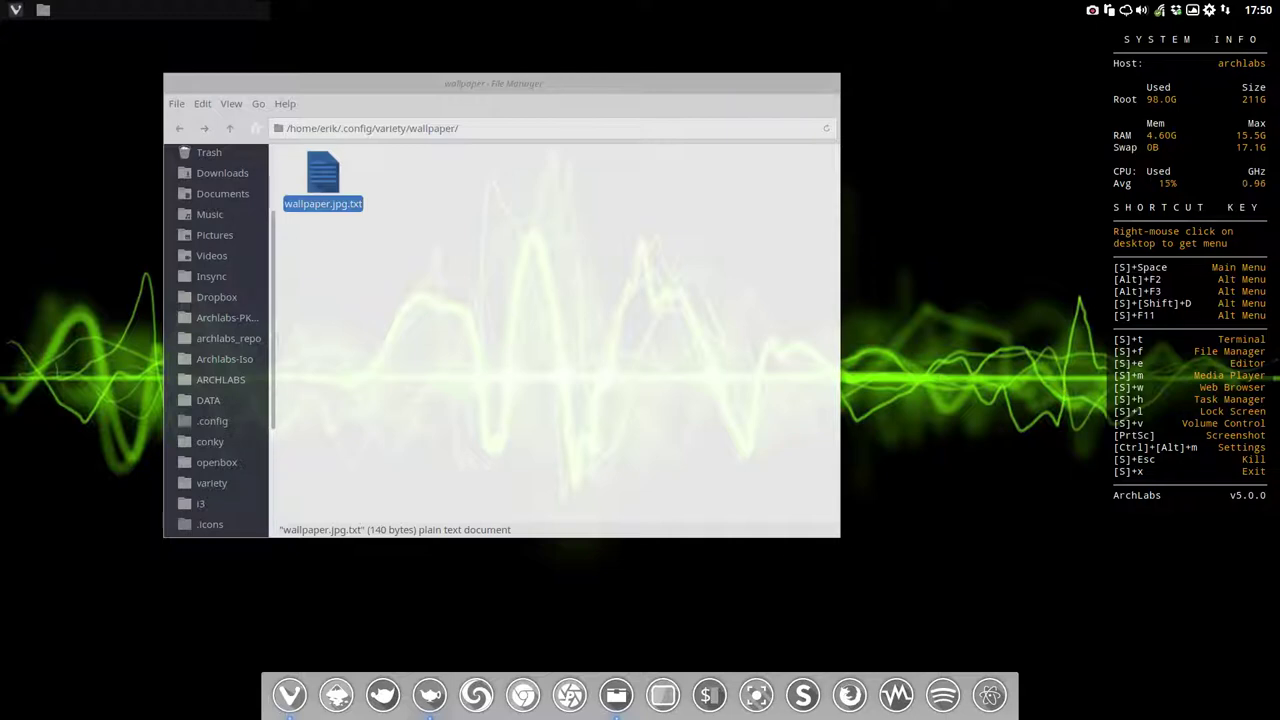
# Go back to variety, open the Downloaded wallpapers folder, then minimize the file manager
pyautogui.click(229, 128)
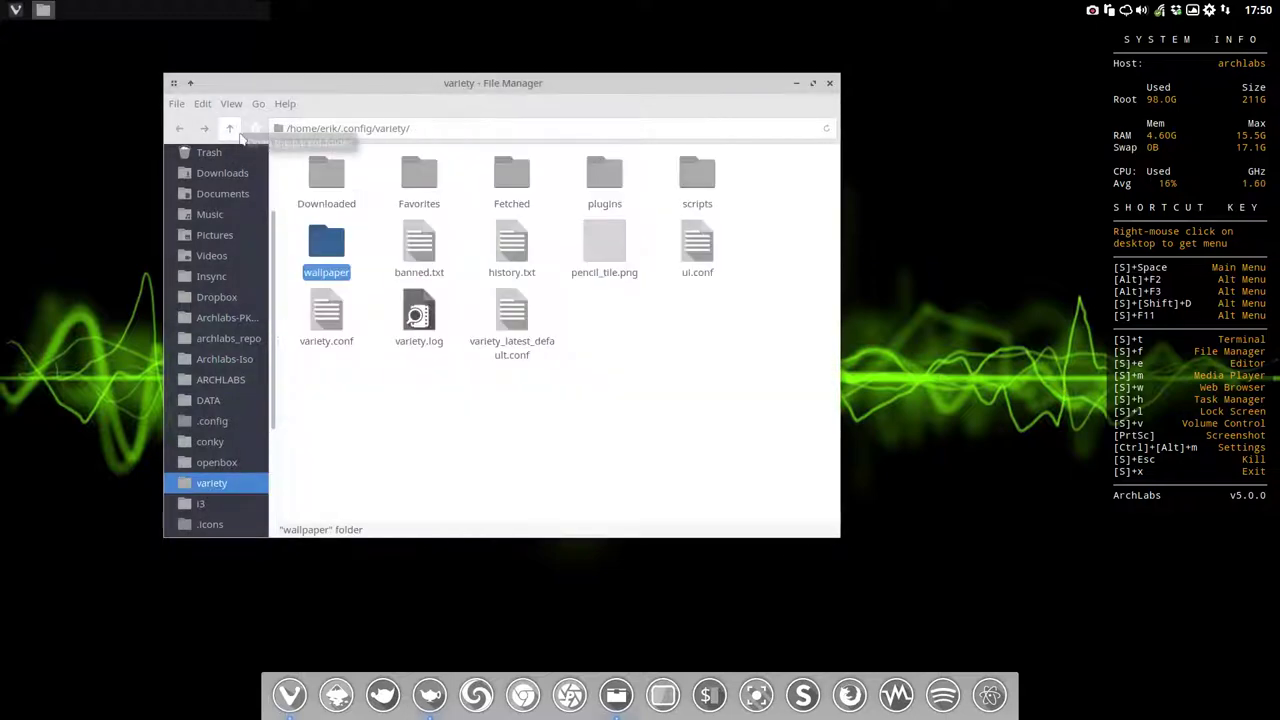
pyautogui.doubleClick(316, 178)
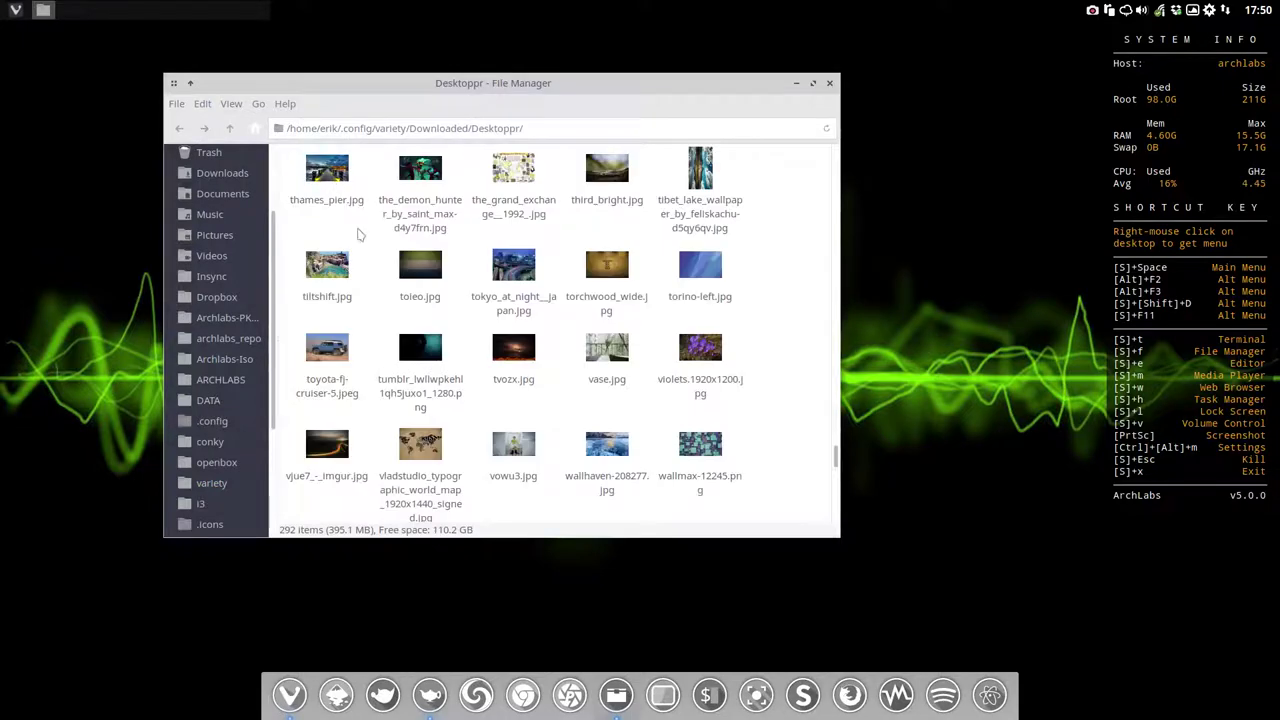
pyautogui.scroll(3, 725, 275)
pyautogui.scroll(10, 520, 250)
pyautogui.scroll(3, 309, 172)
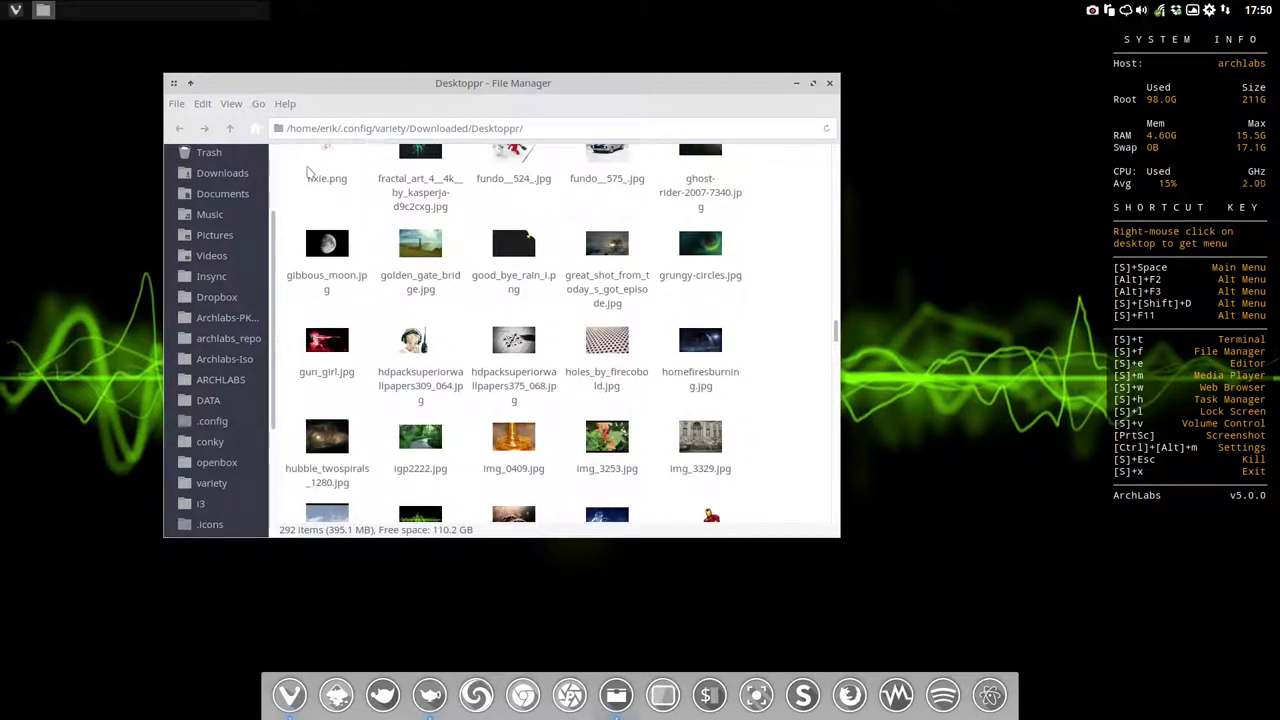
pyautogui.write('Sscr')
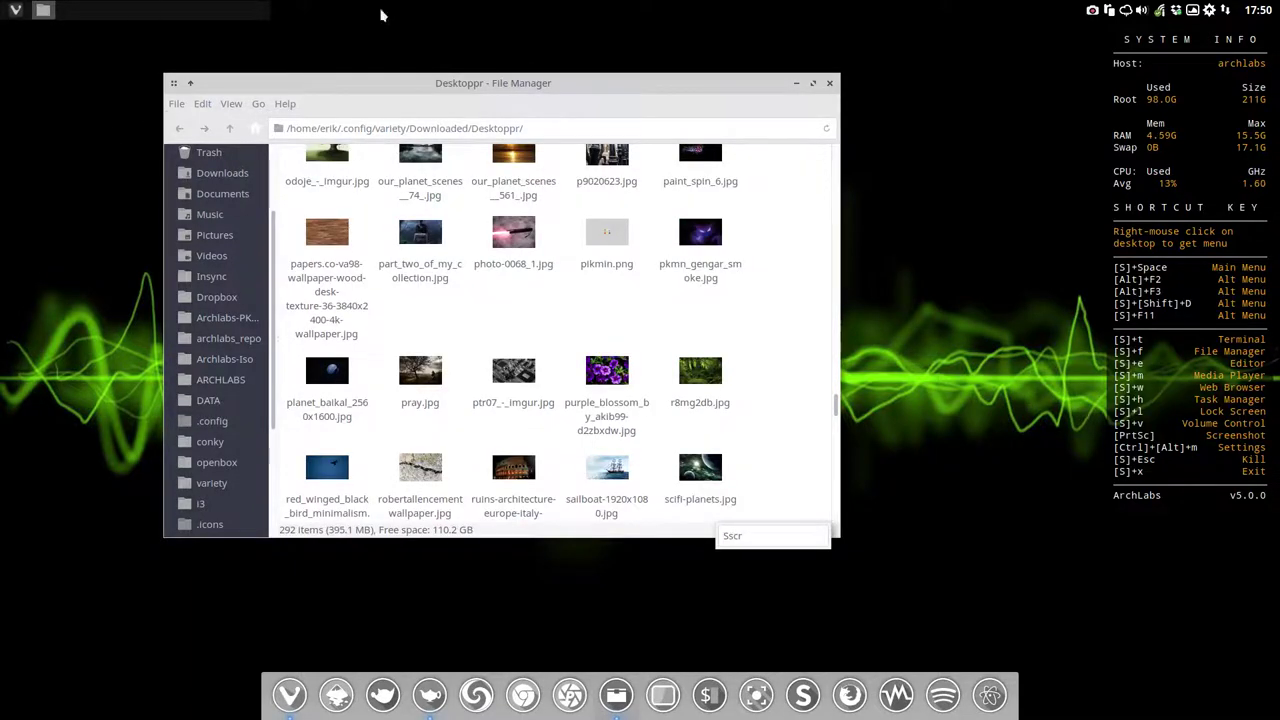
pyautogui.click(380, 14)
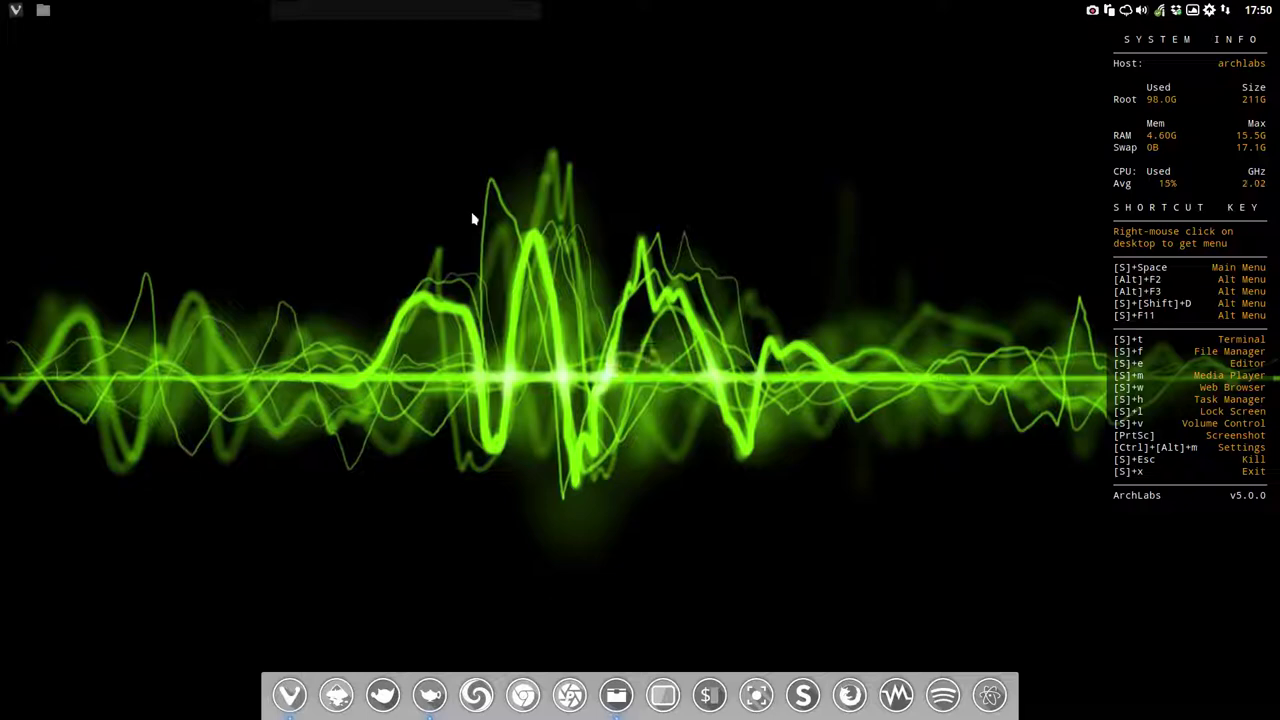
# Restore the file manager and launch screenkey from the command launcher
pyautogui.click(109, 8)
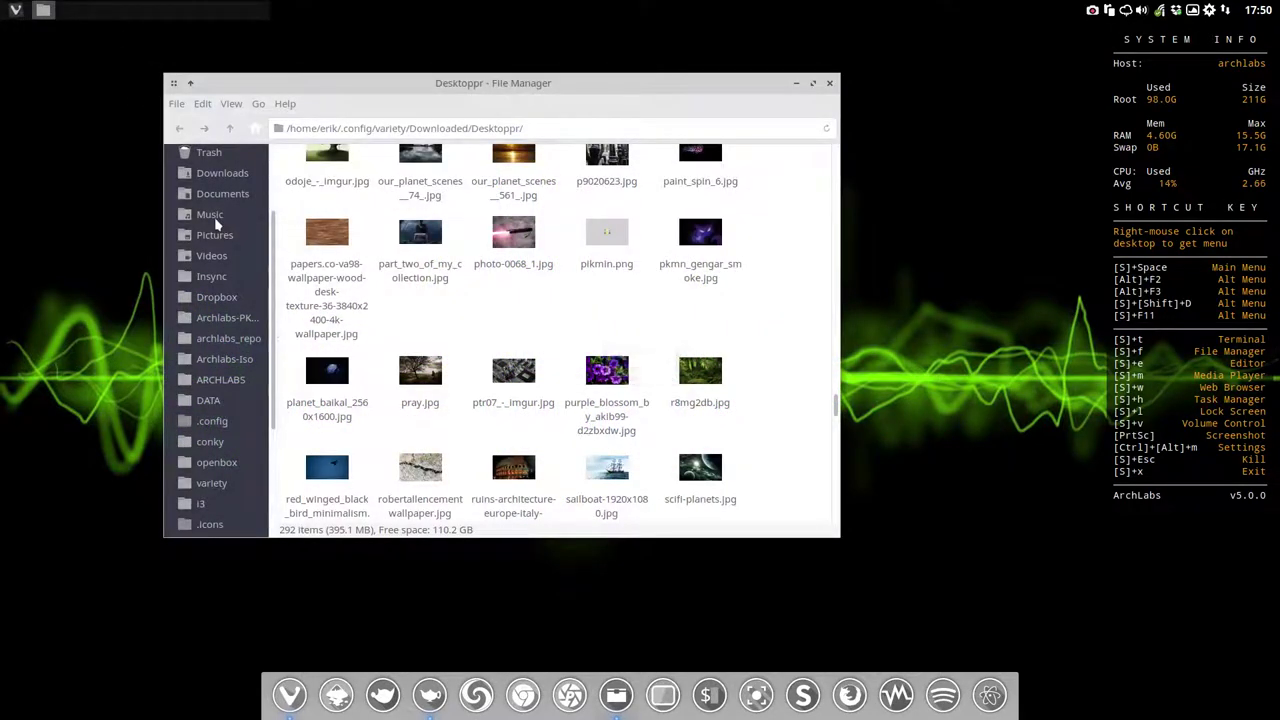
pyautogui.write('s')
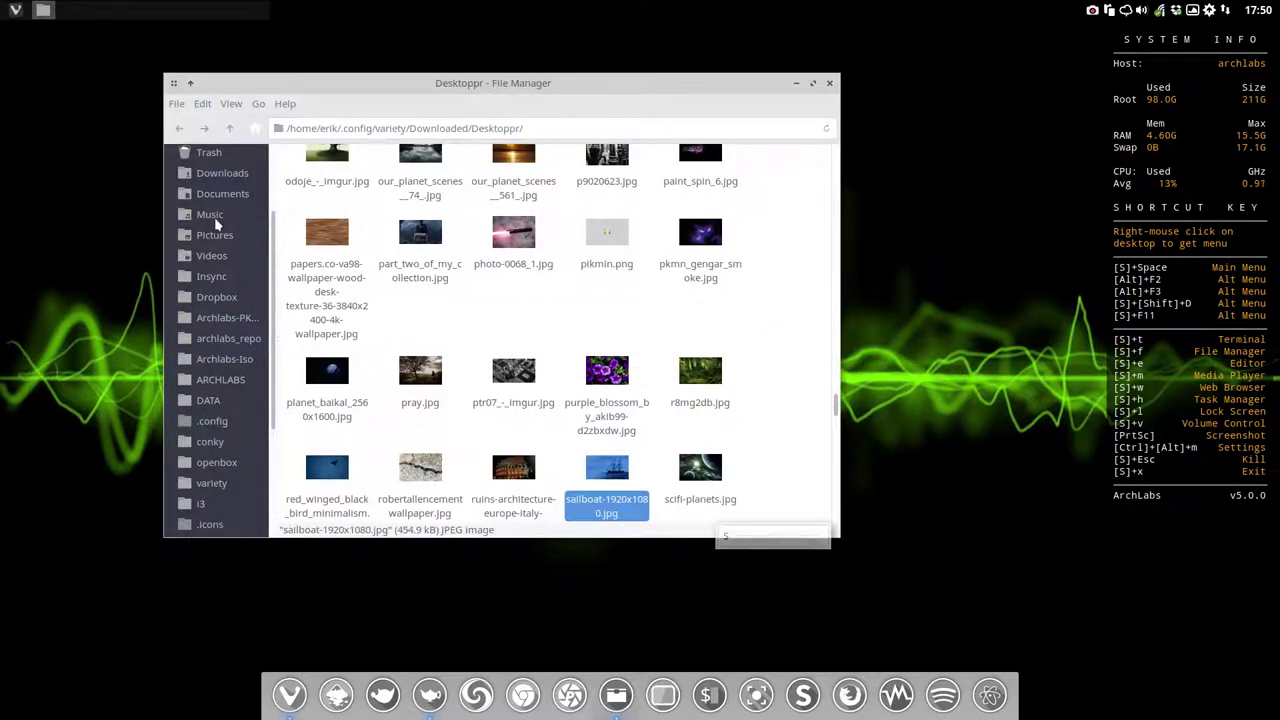
pyautogui.hotkey('alt', 'F3')
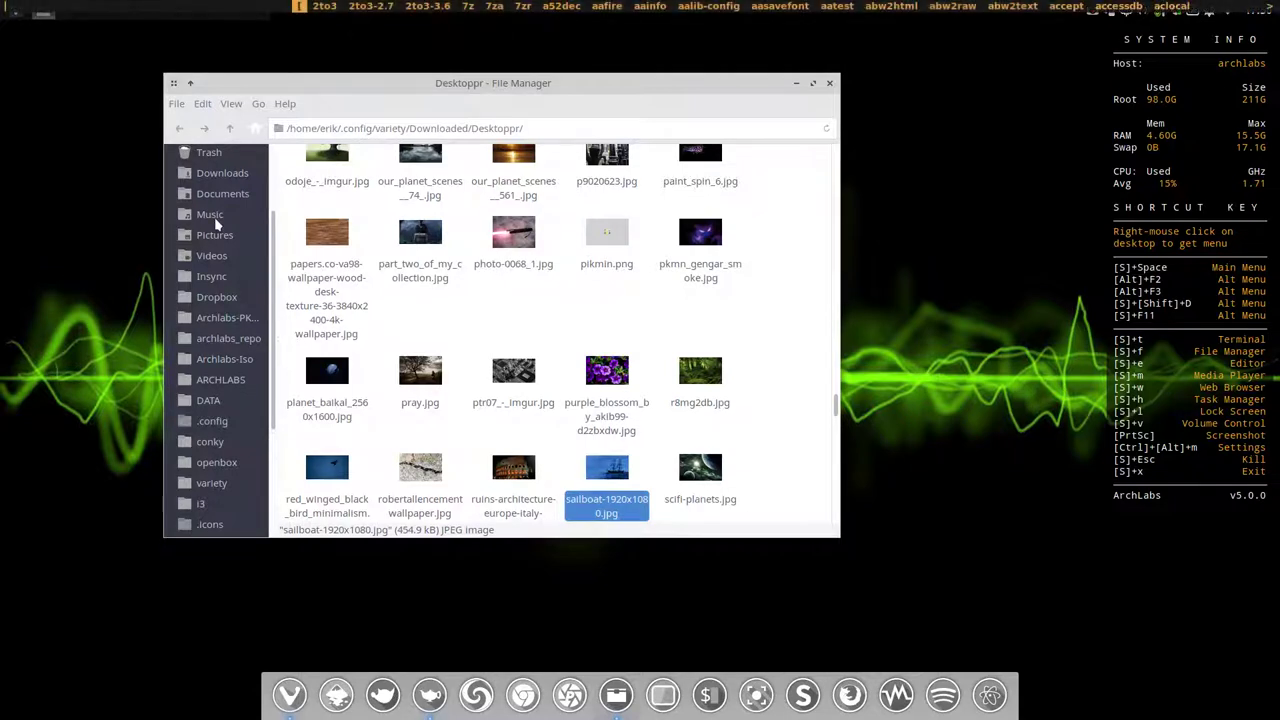
pyautogui.write('scr')
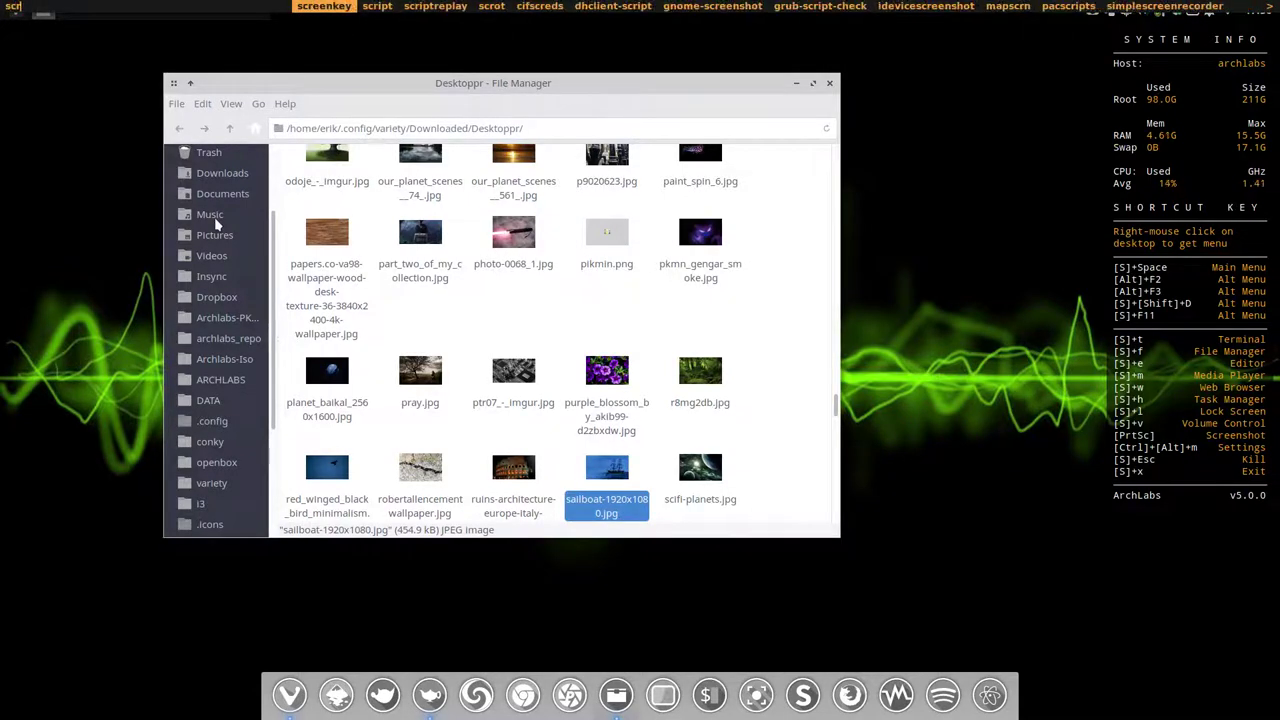
pyautogui.press('Return')
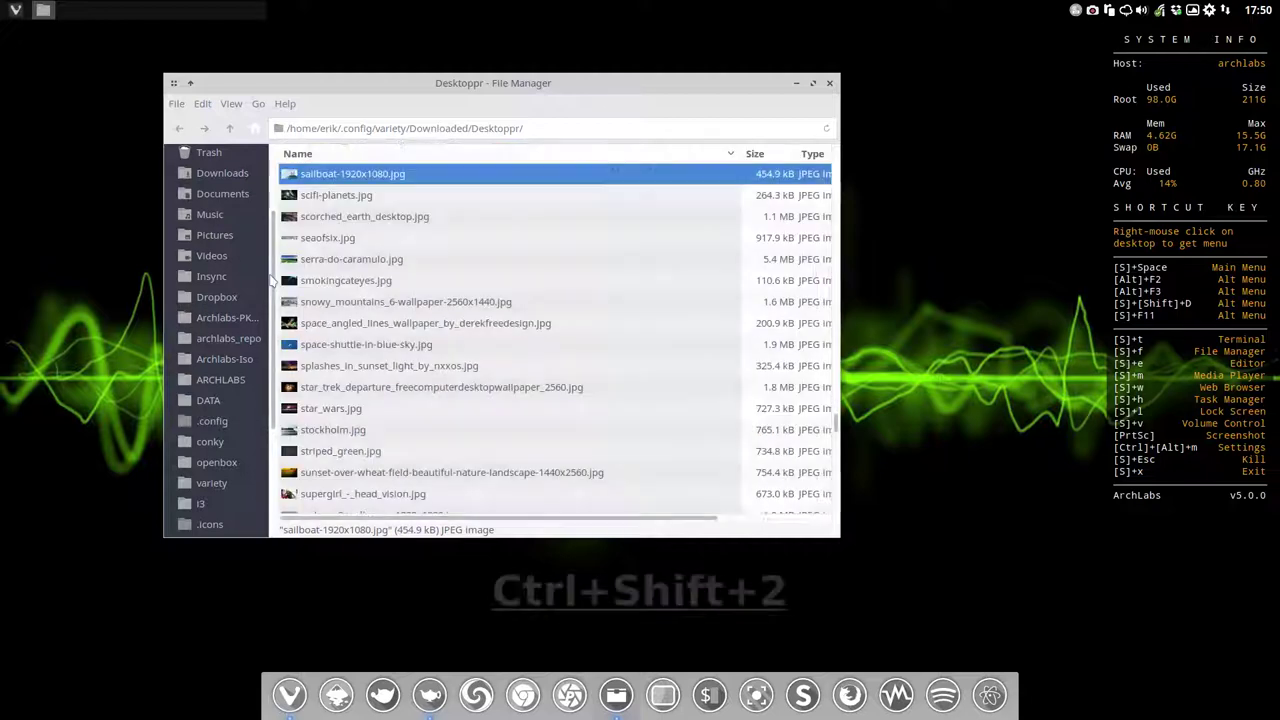
# Show the folder as a name-sorted detailed list and open the abstract wave JPEG in GIMP
pyautogui.hotkey('ctrl', 'shift', '2')
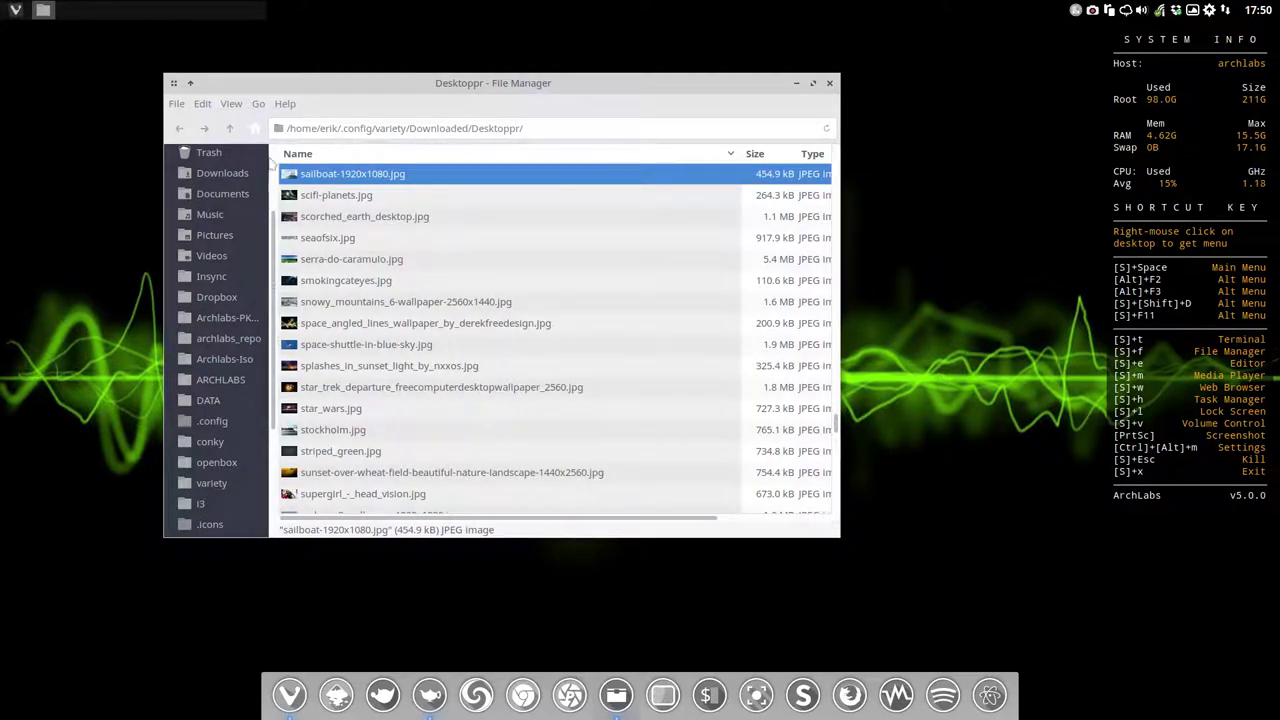
pyautogui.click(297, 153)
pyautogui.scroll(10, 330, 225)
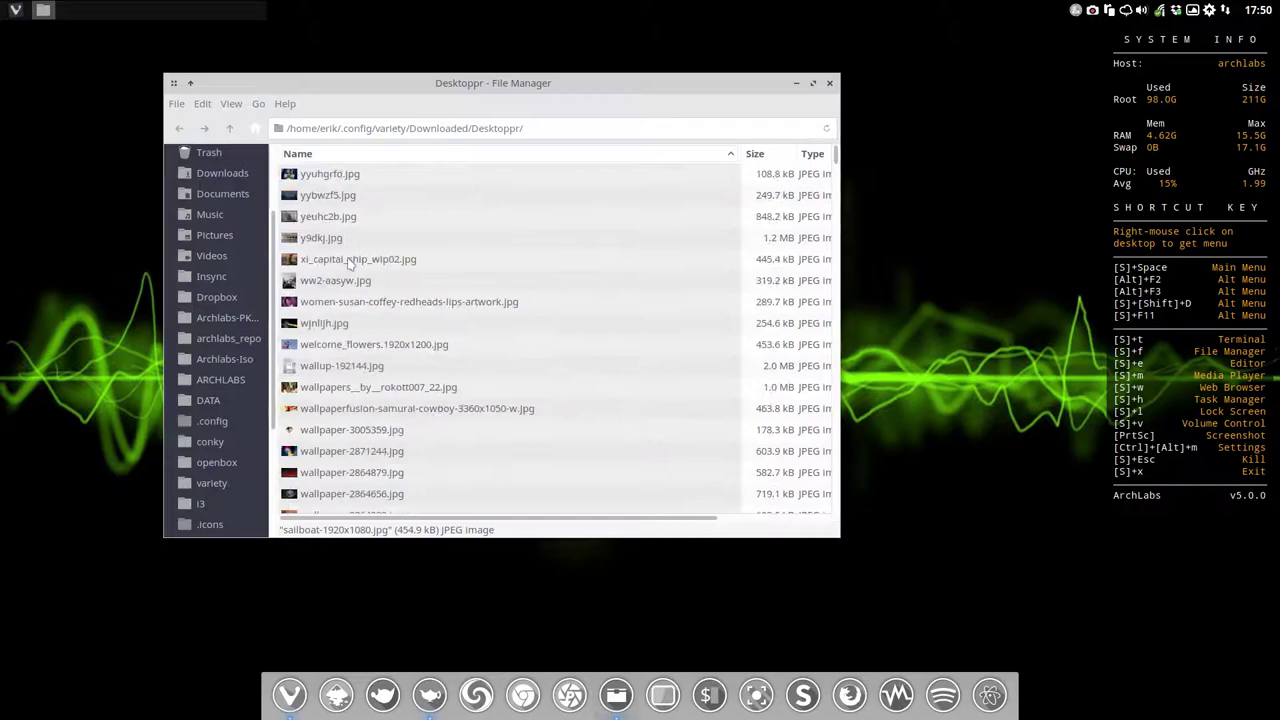
pyautogui.click(305, 153)
pyautogui.scroll(-5, 320, 250)
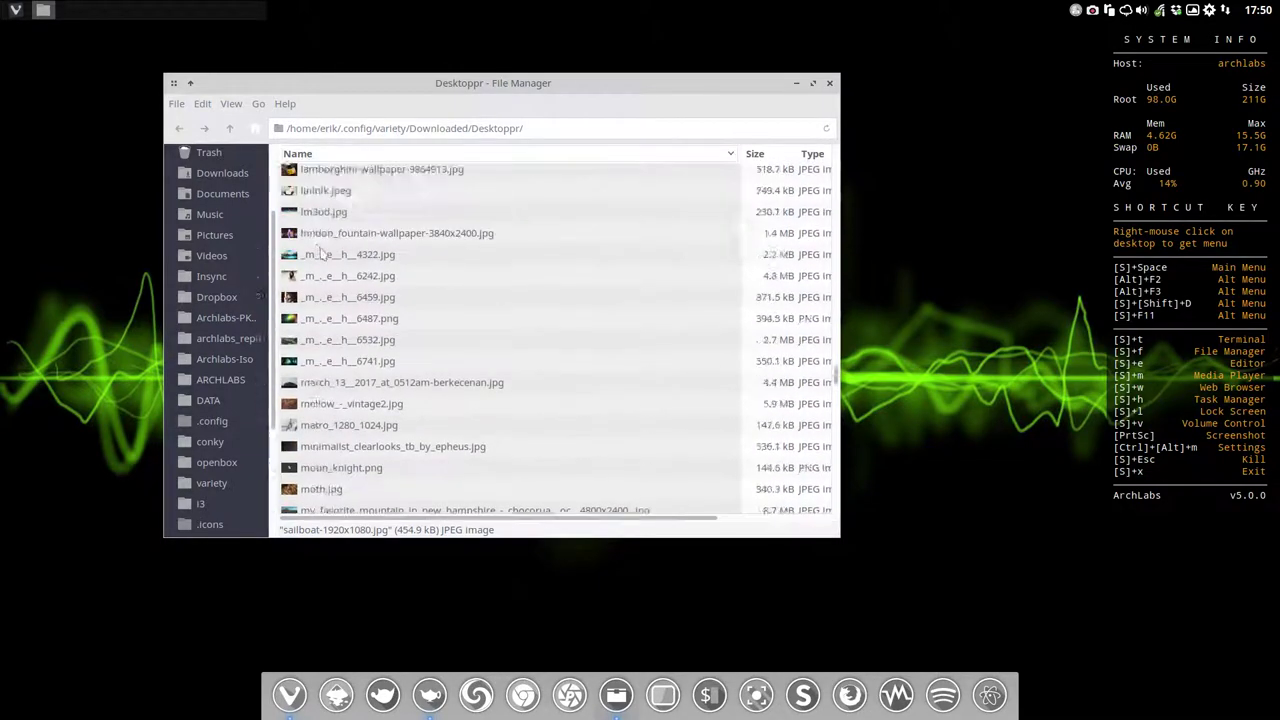
pyautogui.scroll(-5, 320, 250)
pyautogui.scroll(-5, 320, 250)
pyautogui.scroll(-1, 320, 250)
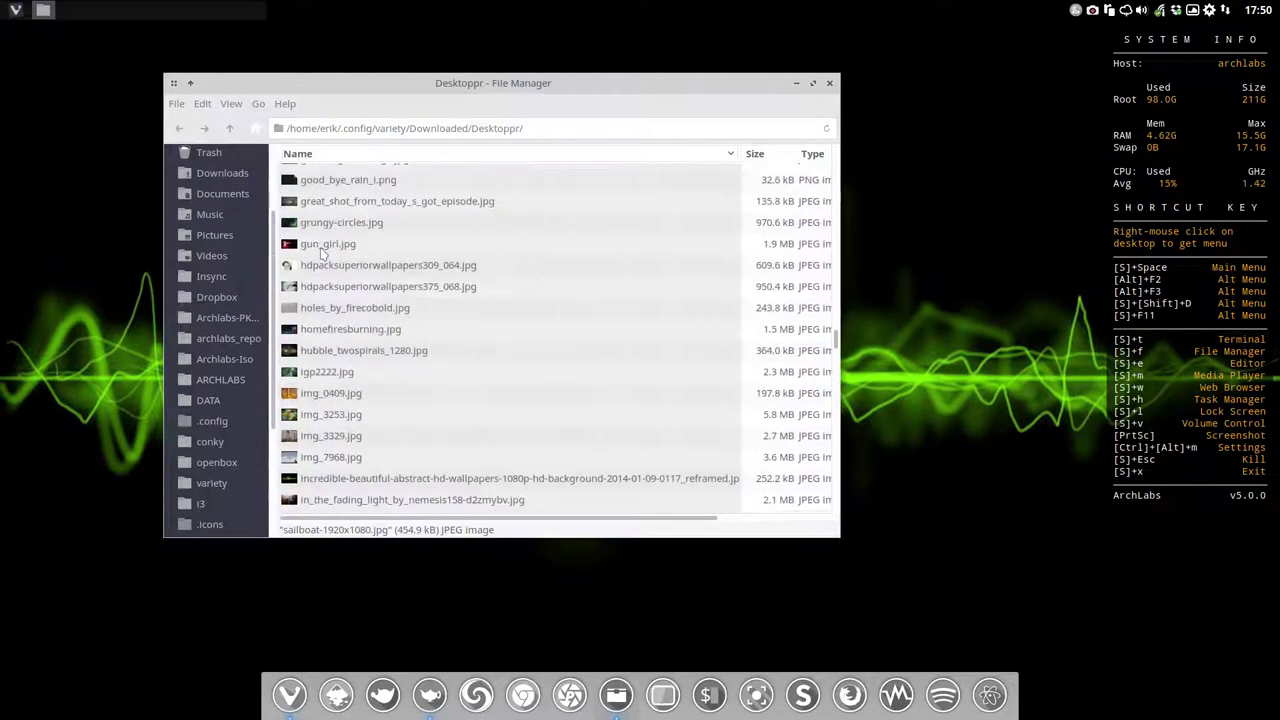
pyautogui.scroll(-2, 322, 254)
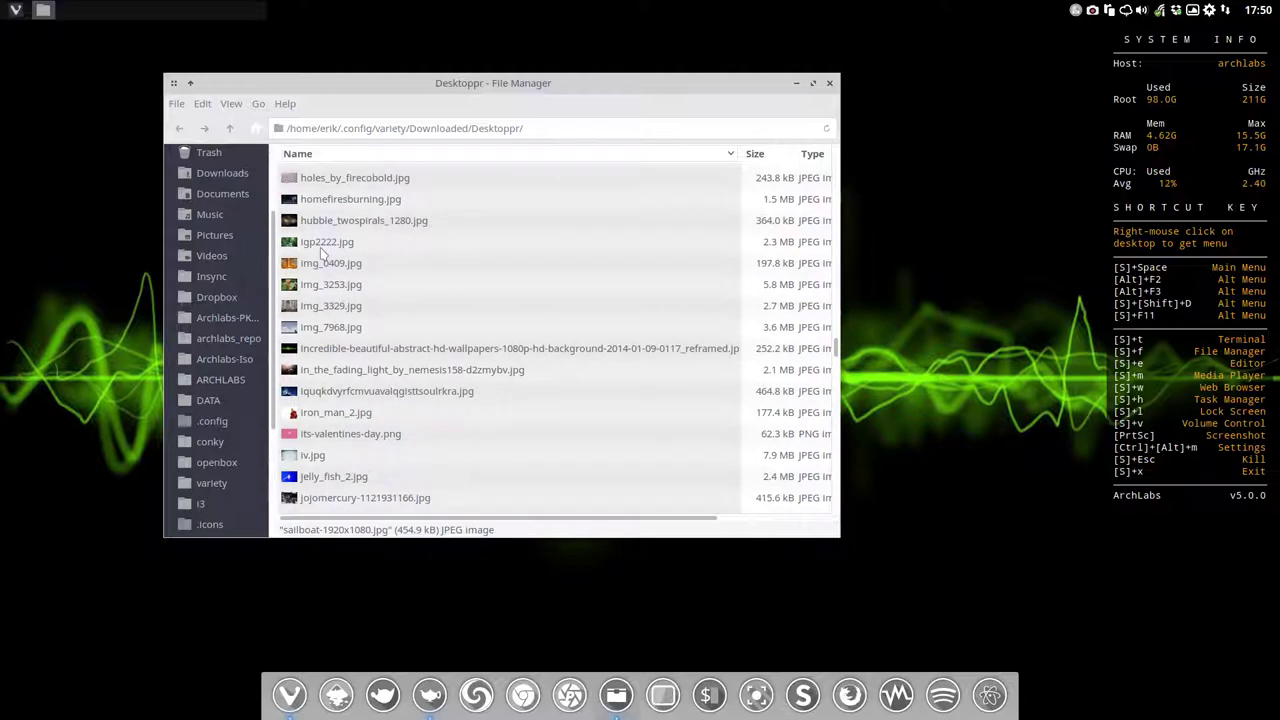
pyautogui.click(412, 349)
pyautogui.doubleClick(463, 355)
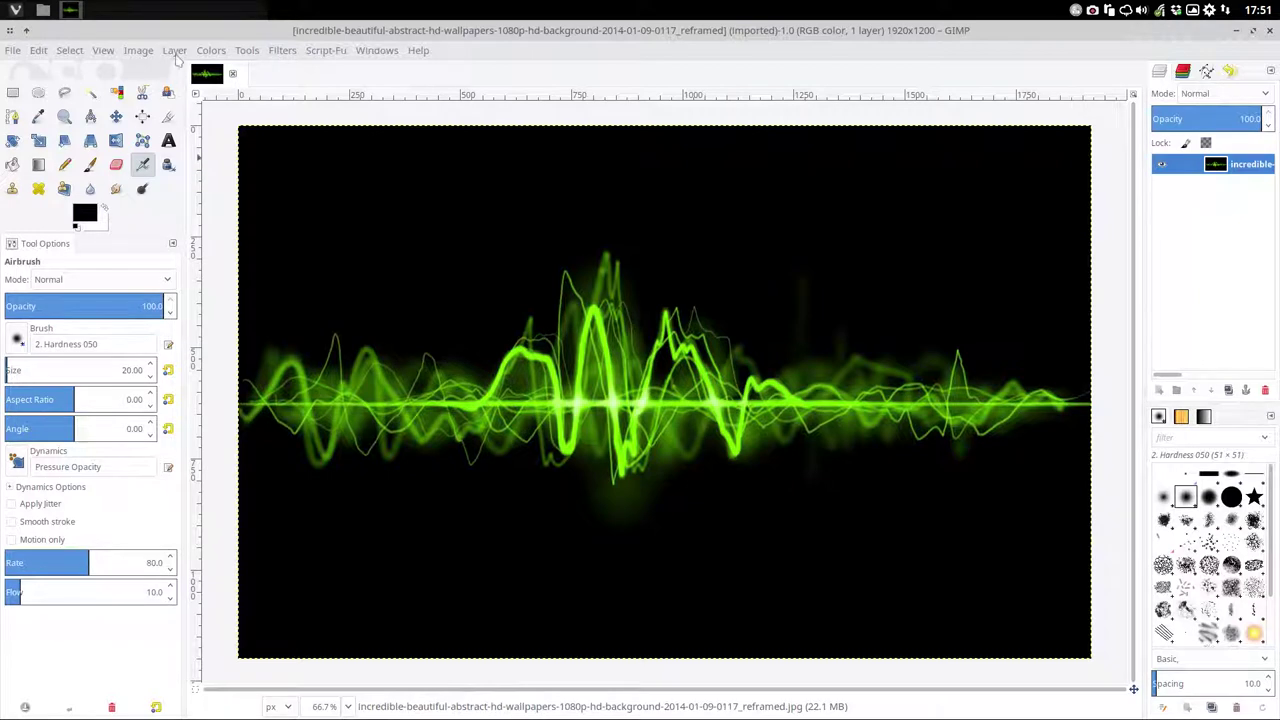
# Preview a grayscale Desaturate on the green wave wallpaper and cancel it
pyautogui.click(211, 50)
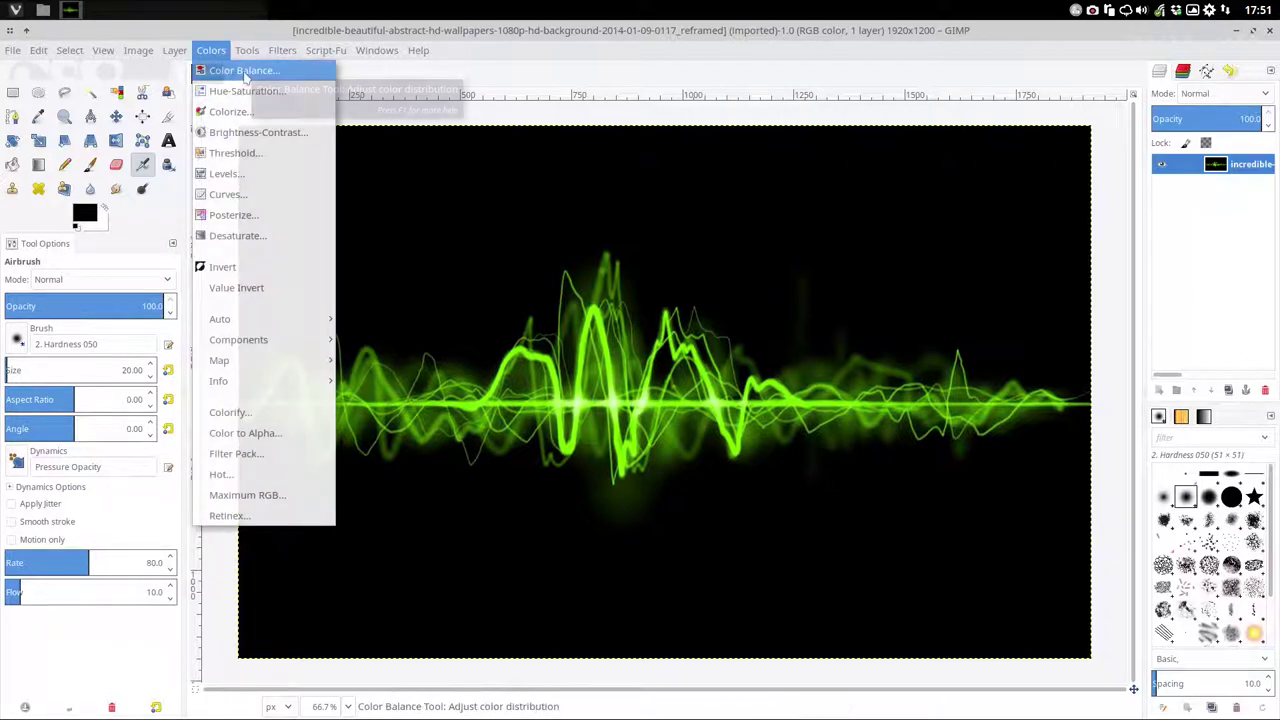
pyautogui.click(232, 237)
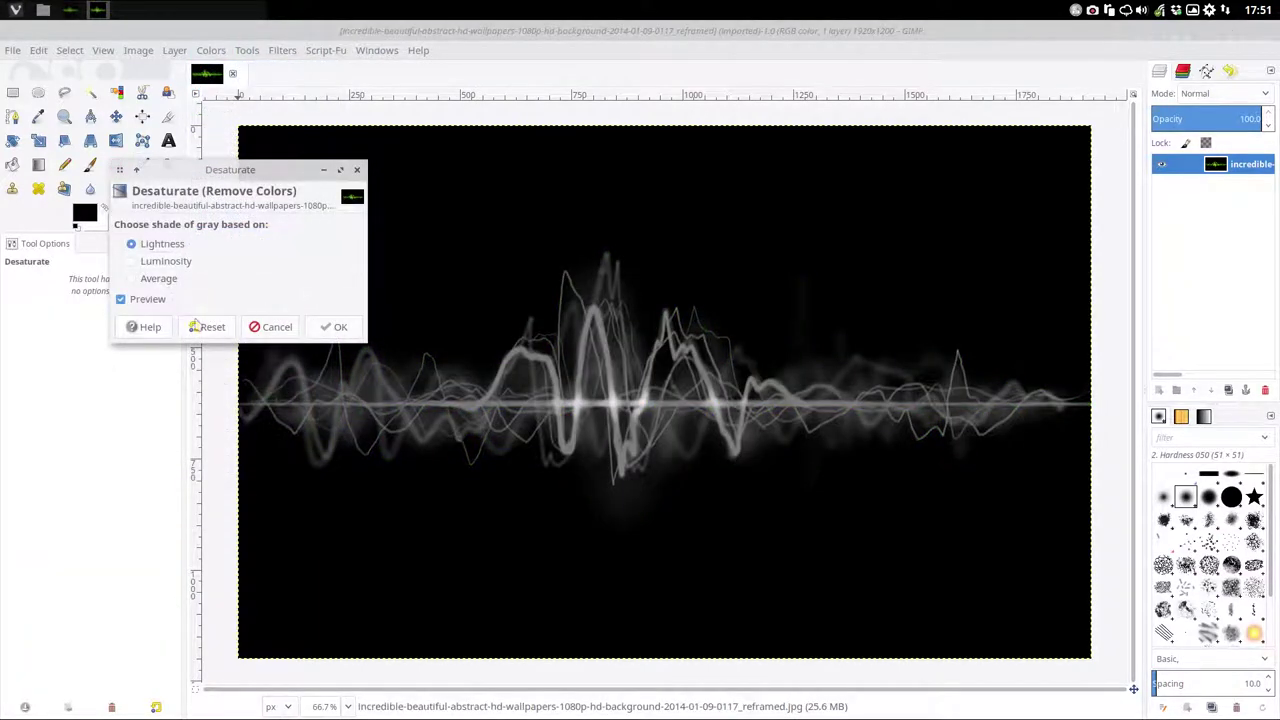
pyautogui.click(262, 327)
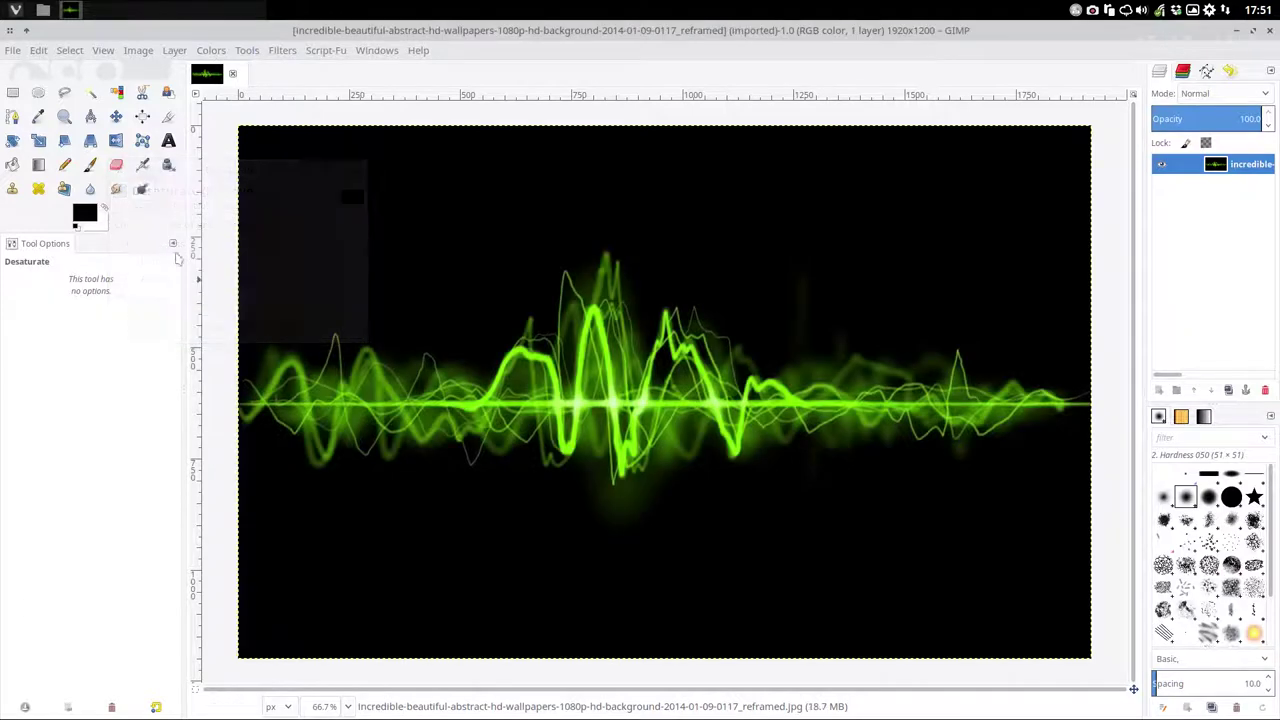
pyautogui.click(174, 50)
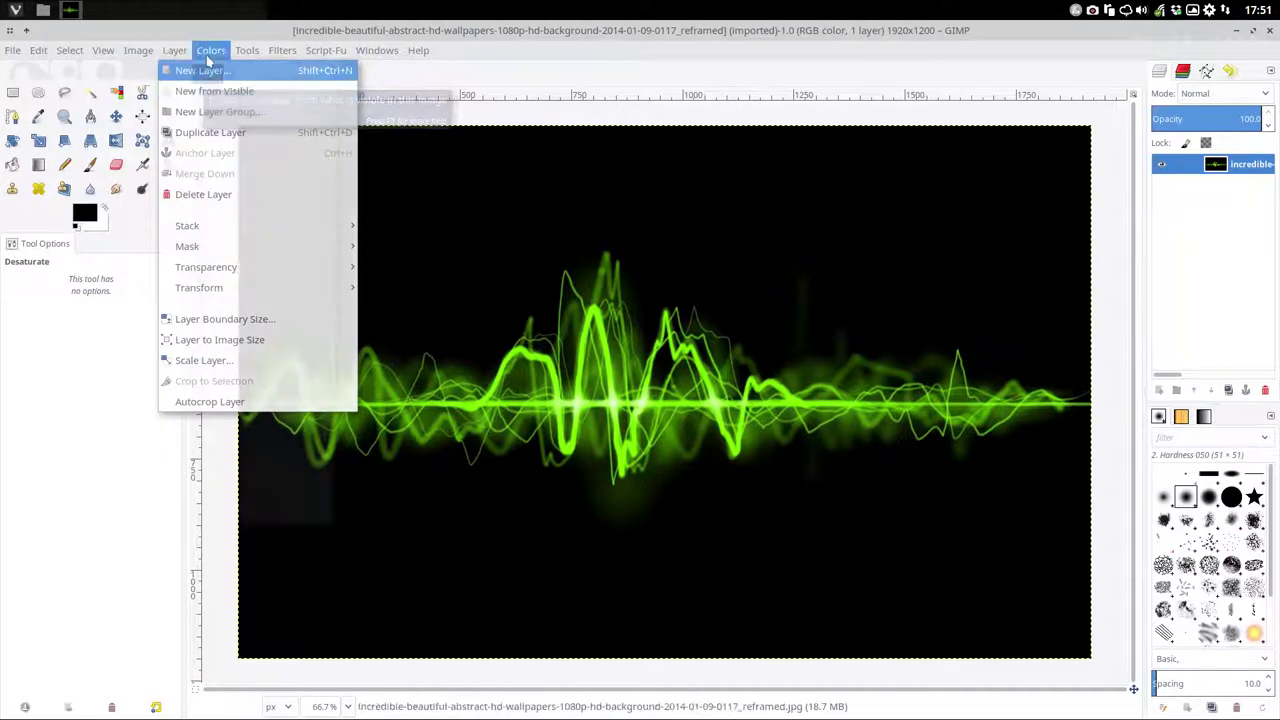
# Try Color Balance midtone shifts toward magenta, yellow and cyan, then undo and cancel
pyautogui.click(240, 70)
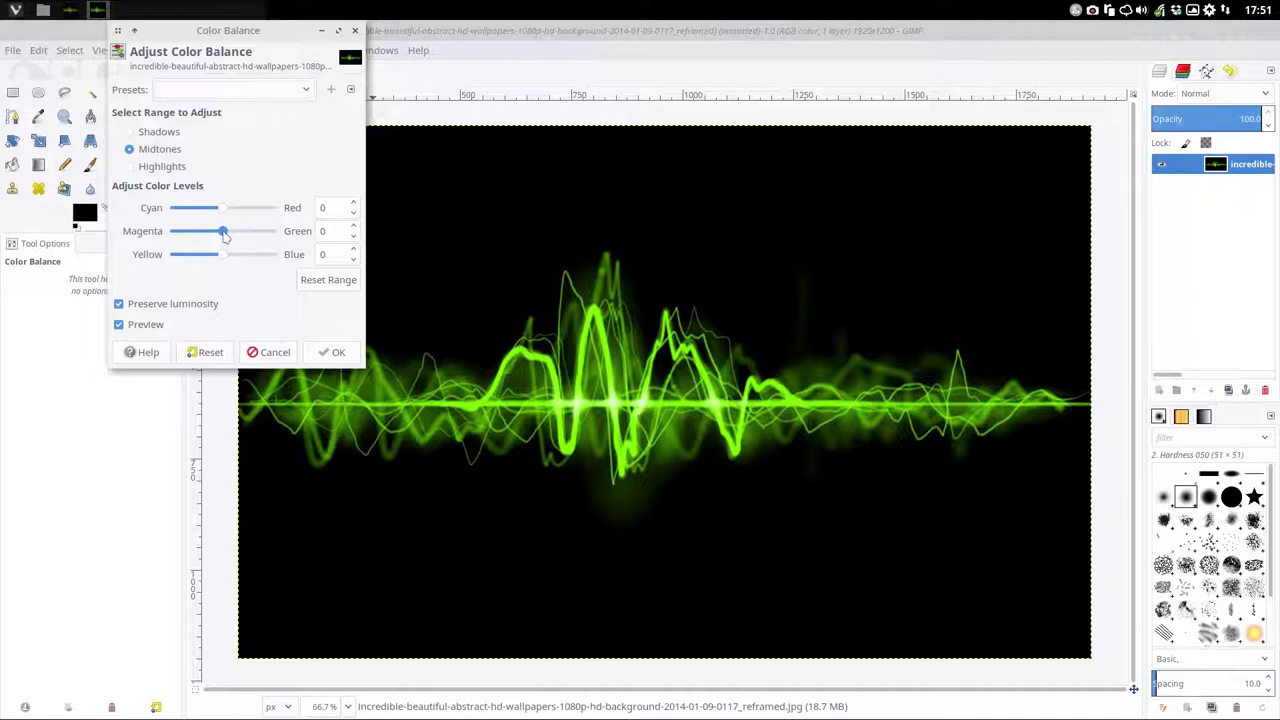
pyautogui.moveTo(219, 231)
pyautogui.mouseDown()
pyautogui.moveTo(206, 232)
pyautogui.moveTo(275, 231)
pyautogui.moveTo(145, 235)
pyautogui.mouseUp()
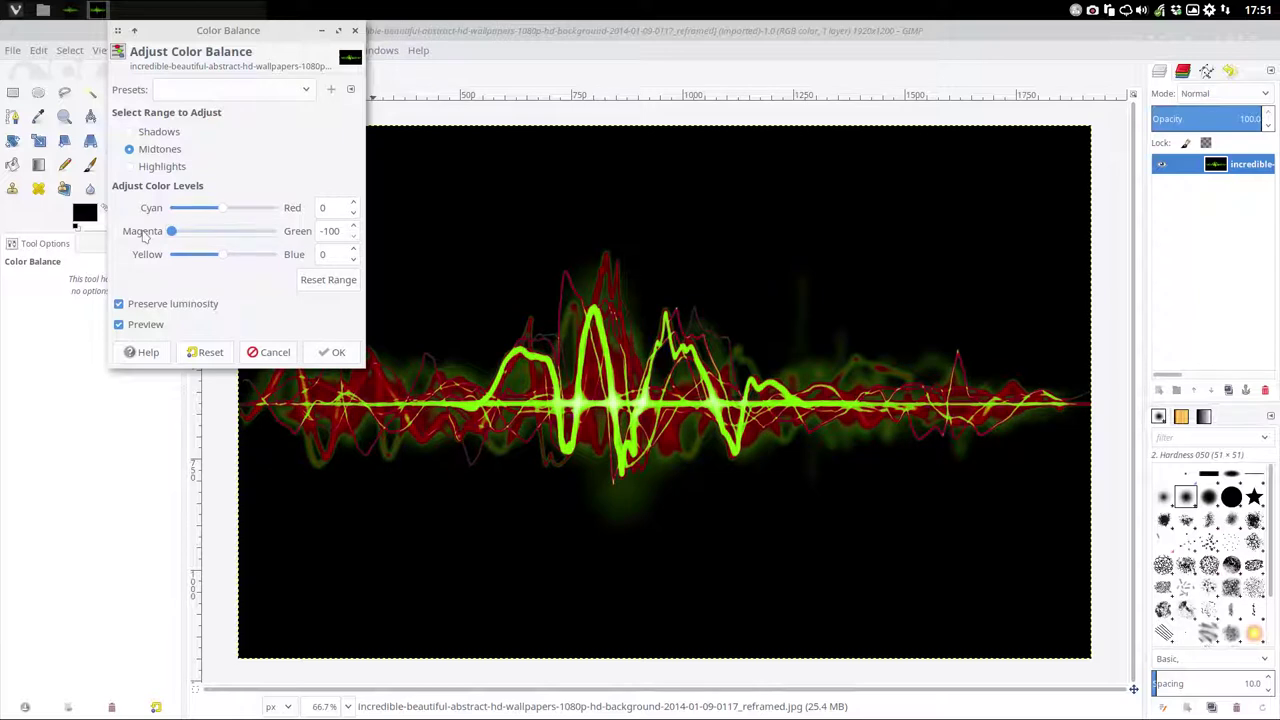
pyautogui.moveTo(219, 255)
pyautogui.mouseDown()
pyautogui.moveTo(183, 255)
pyautogui.moveTo(316, 255)
pyautogui.moveTo(173, 255)
pyautogui.mouseUp()
pyautogui.moveTo(220, 207); pyautogui.dragTo(176, 207)
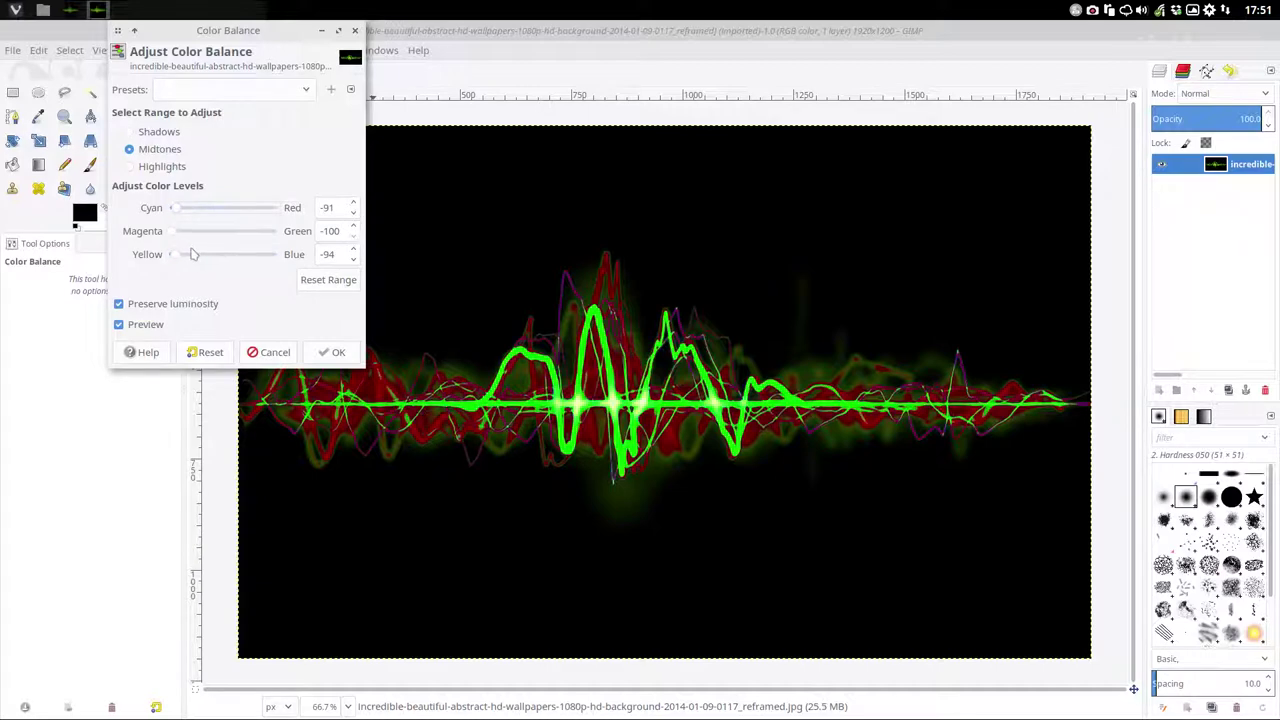
pyautogui.hotkey('ctrl', 'z')
pyautogui.click(270, 352)
pyautogui.click(173, 53)
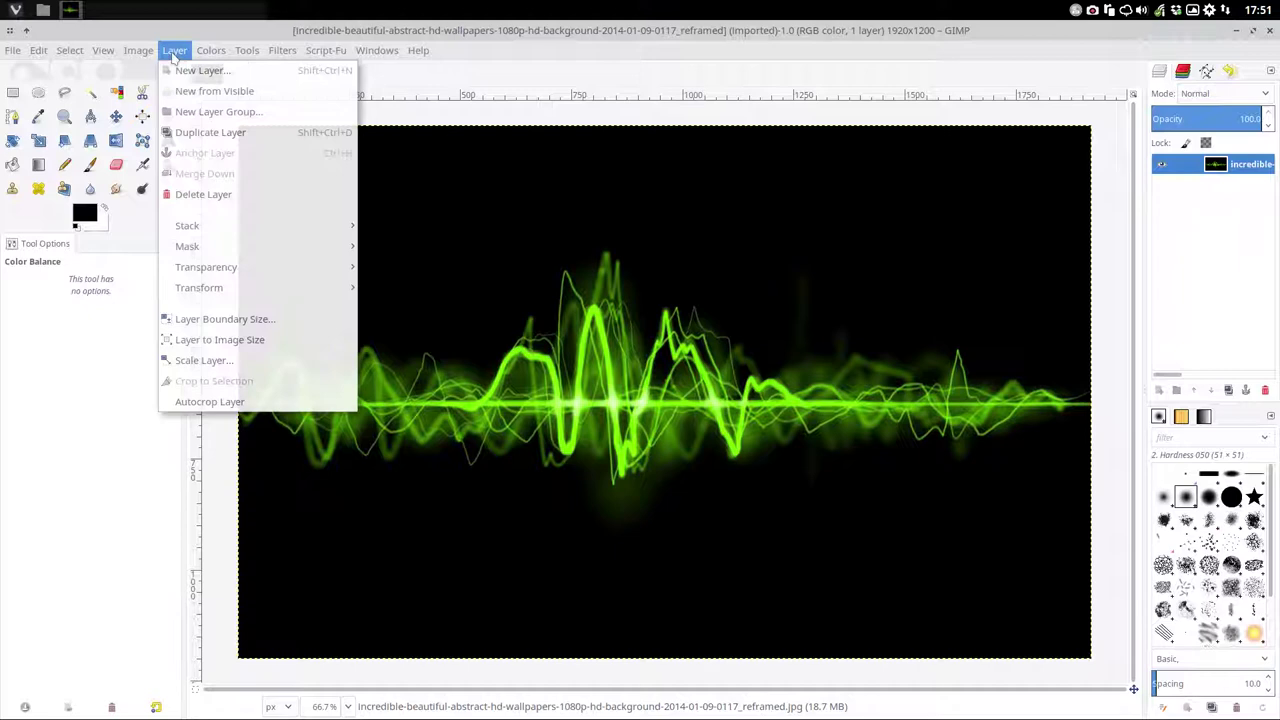
pyautogui.click(245, 92)
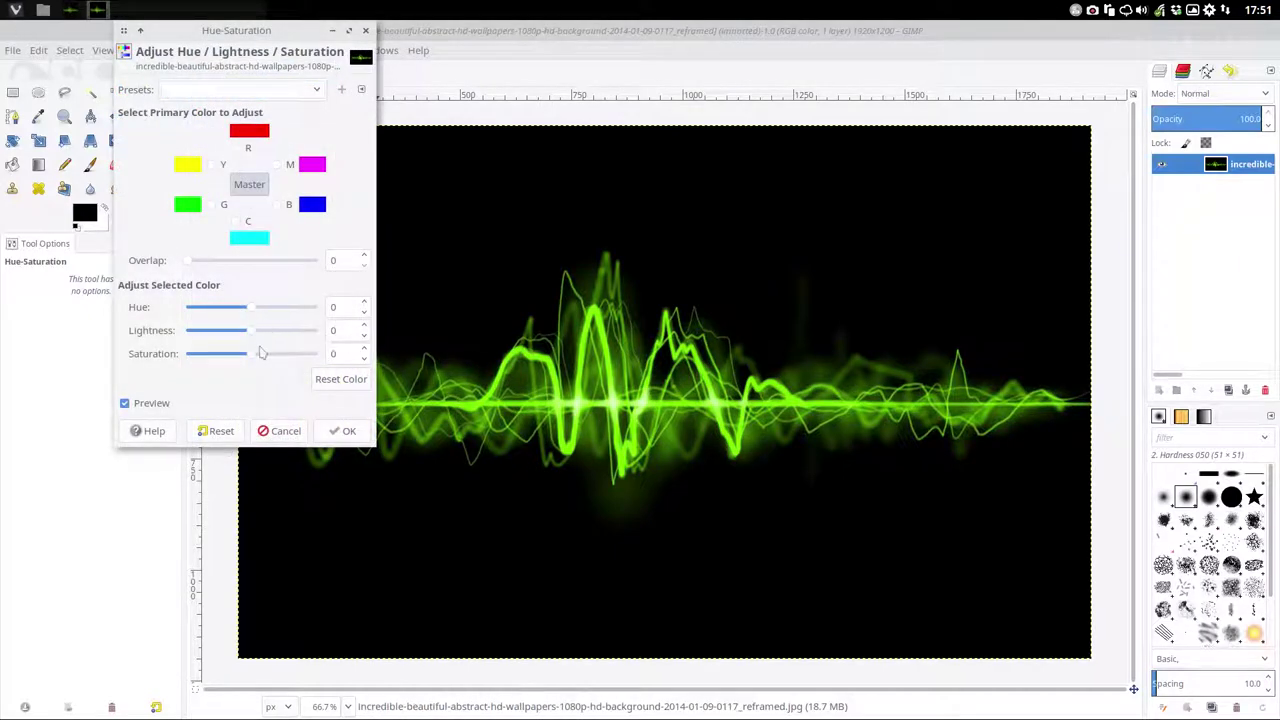
pyautogui.moveTo(260, 352)
pyautogui.mouseDown()
pyautogui.moveTo(193, 354)
pyautogui.moveTo(266, 356)
pyautogui.mouseUp()
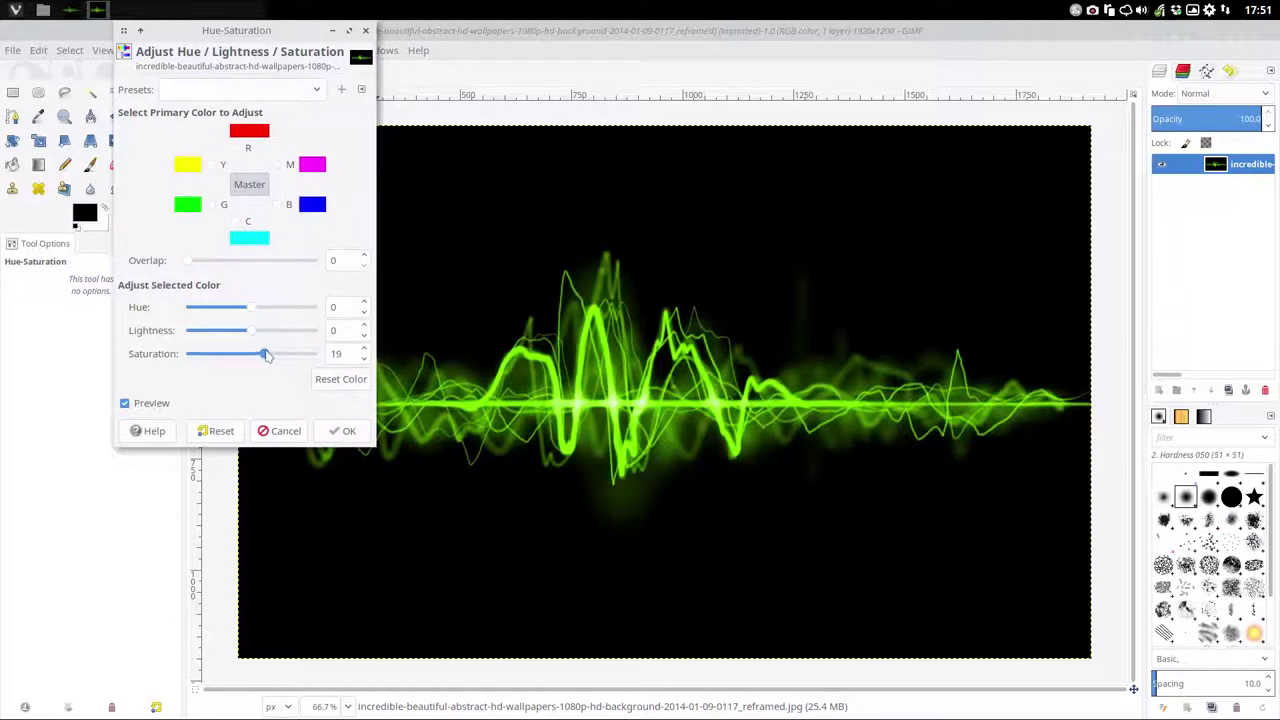
pyautogui.click(212, 204)
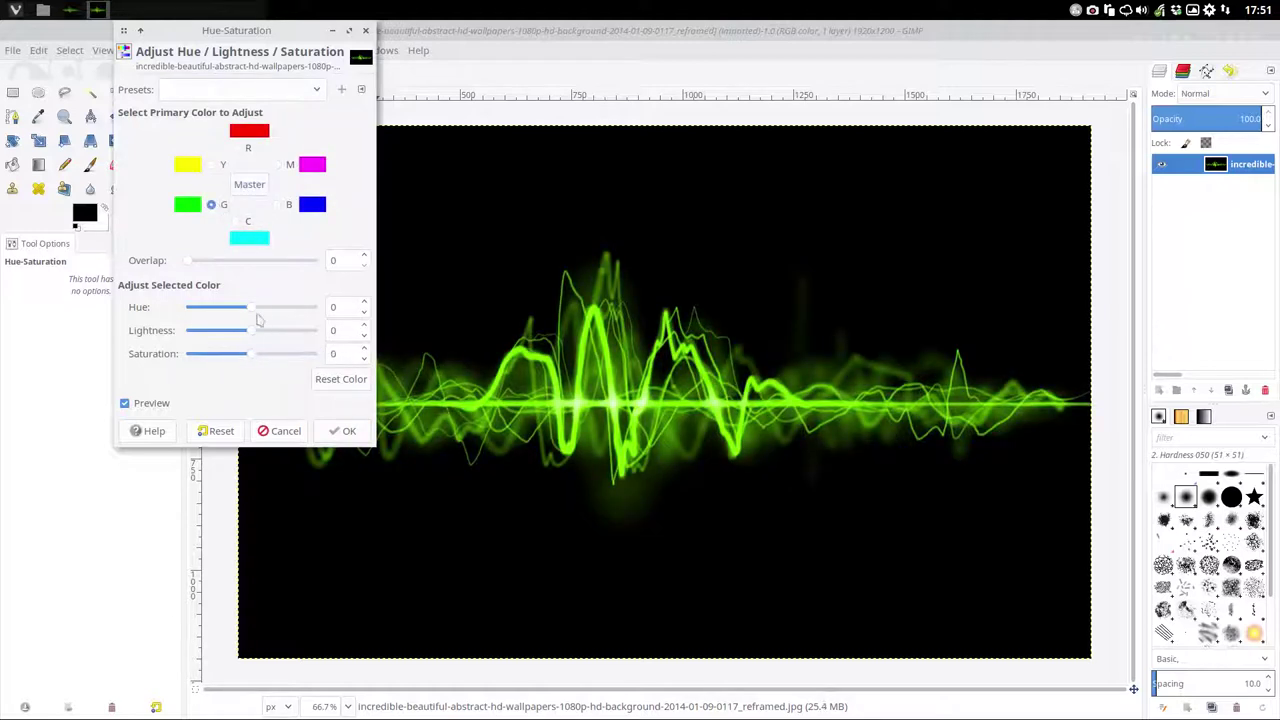
pyautogui.moveTo(251, 353)
pyautogui.mouseDown()
pyautogui.moveTo(193, 353)
pyautogui.moveTo(294, 353)
pyautogui.mouseUp()
pyautogui.click(236, 148)
pyautogui.moveTo(256, 353)
pyautogui.mouseDown()
pyautogui.moveTo(294, 353)
pyautogui.moveTo(191, 330)
pyautogui.moveTo(188, 307)
pyautogui.mouseUp()
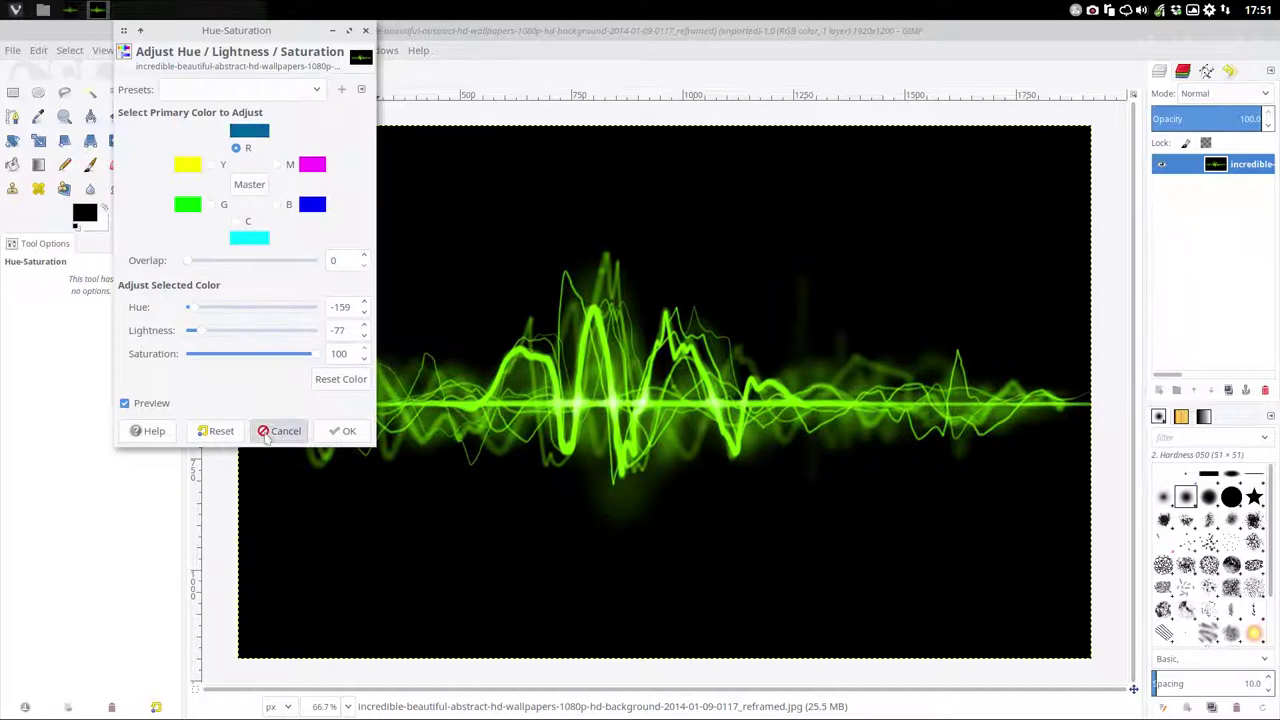
pyautogui.click(266, 436)
# Colorize the wave wallpaper red with Hue 360 and adjusted saturation and lightness
pyautogui.click(211, 50)
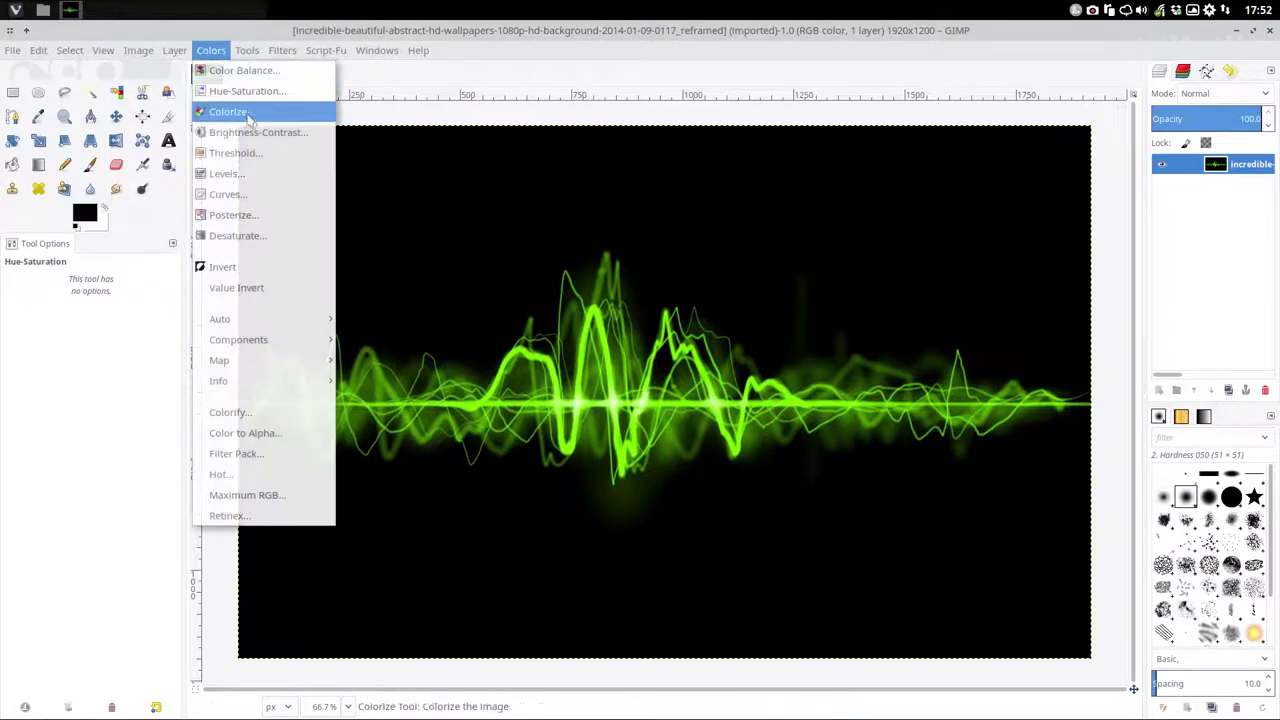
pyautogui.click(250, 117)
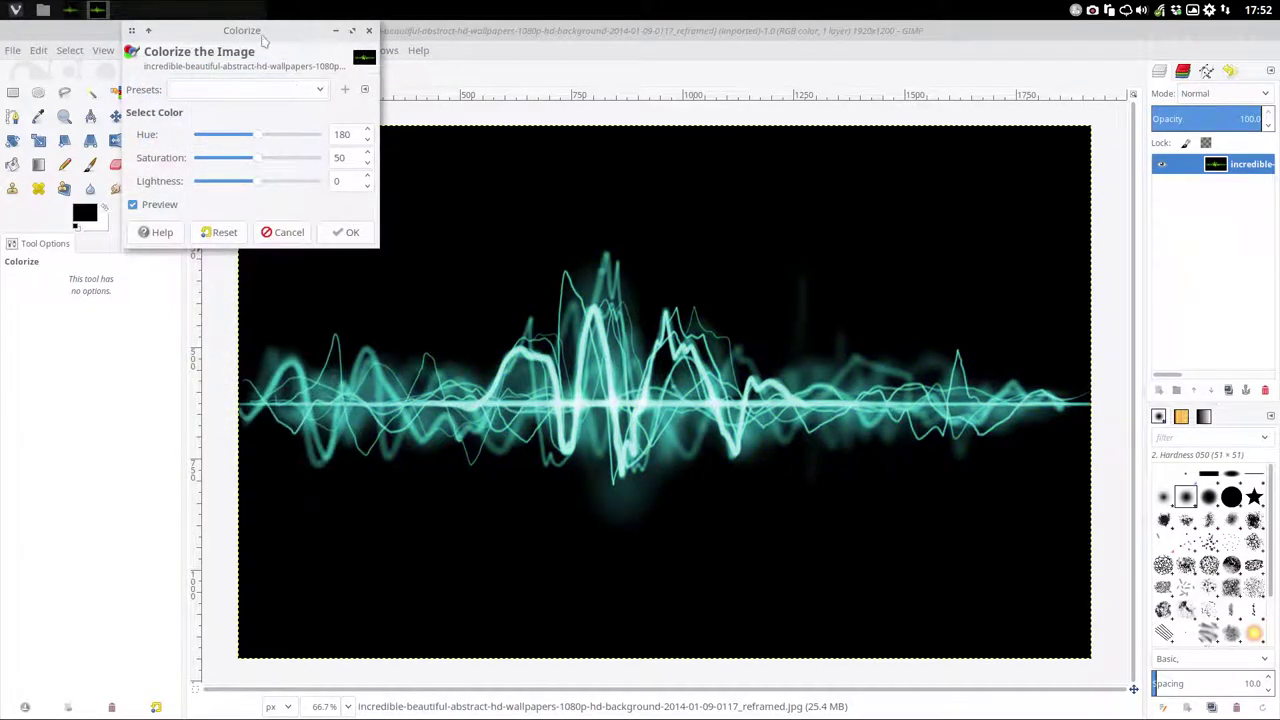
pyautogui.moveTo(263, 38)
pyautogui.mouseDown()
pyautogui.moveTo(173, 285)
pyautogui.moveTo(221, 337)
pyautogui.mouseUp()
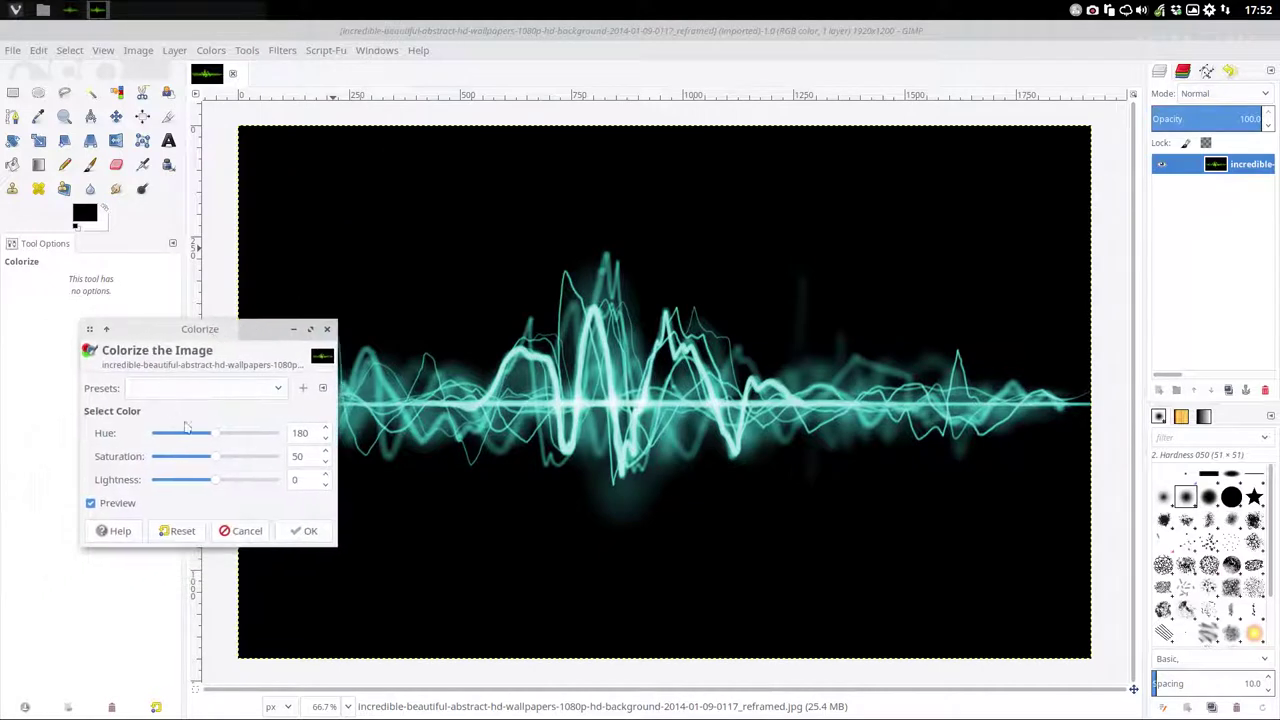
pyautogui.moveTo(212, 437)
pyautogui.mouseDown()
pyautogui.moveTo(152, 438)
pyautogui.moveTo(287, 440)
pyautogui.moveTo(147, 438)
pyautogui.moveTo(338, 442)
pyautogui.moveTo(5, 455)
pyautogui.moveTo(285, 437)
pyautogui.mouseUp()
pyautogui.moveTo(212, 457)
pyautogui.mouseDown()
pyautogui.moveTo(241, 462)
pyautogui.moveTo(166, 460)
pyautogui.moveTo(228, 460)
pyautogui.moveTo(242, 484)
pyautogui.moveTo(209, 484)
pyautogui.mouseUp()
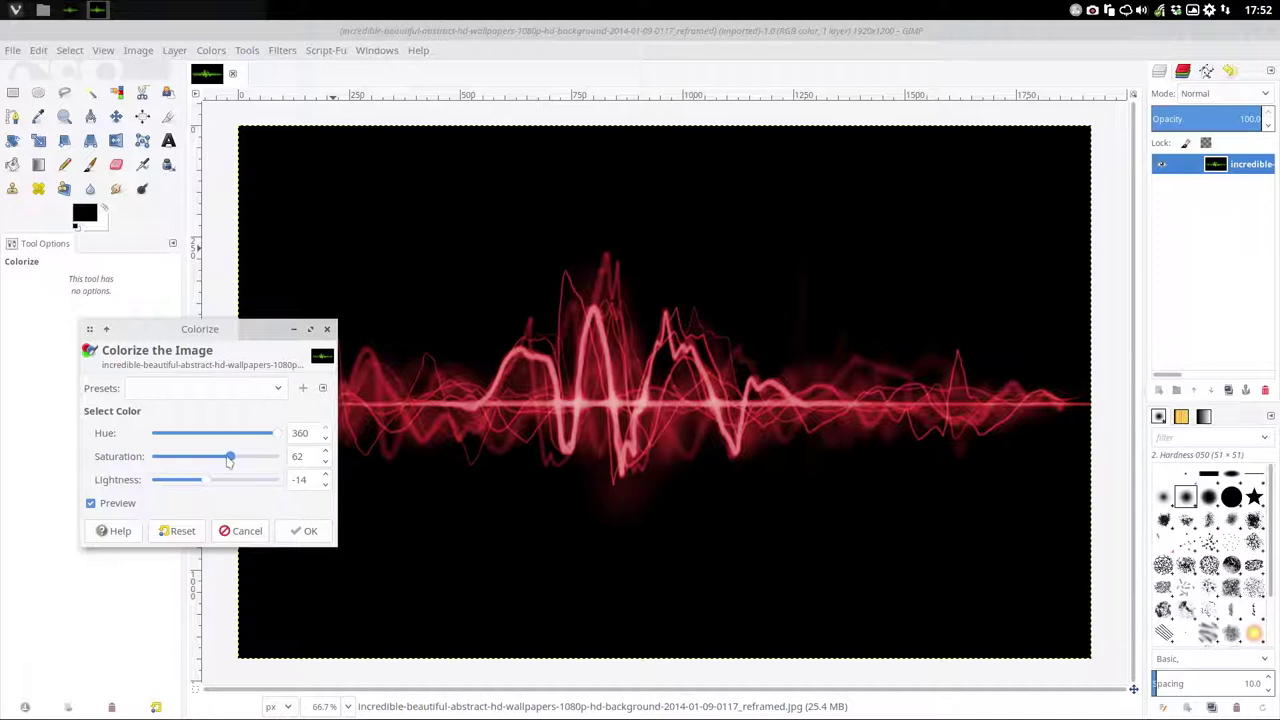
pyautogui.moveTo(273, 433)
pyautogui.mouseDown()
pyautogui.moveTo(155, 435)
pyautogui.moveTo(282, 434)
pyautogui.mouseUp()
pyautogui.click(295, 532)
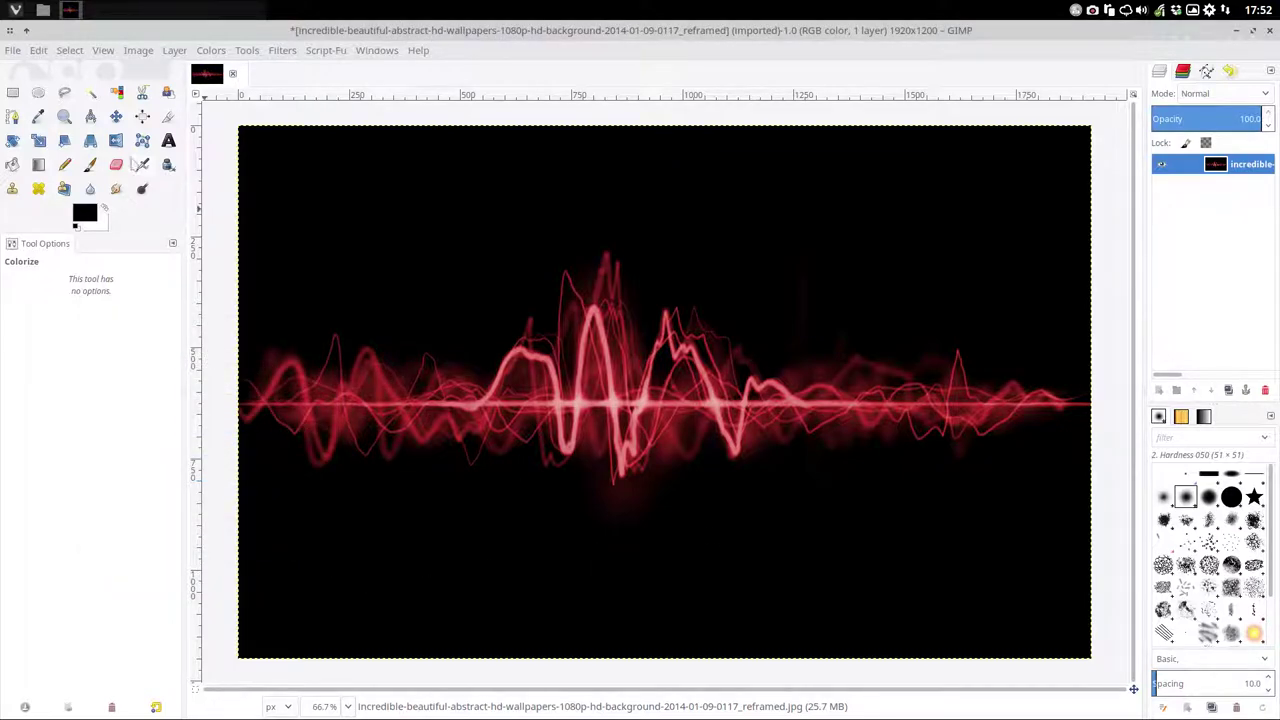
# Start Export As, adding a -red suffix before the .jpg extension
pyautogui.click(12, 50)
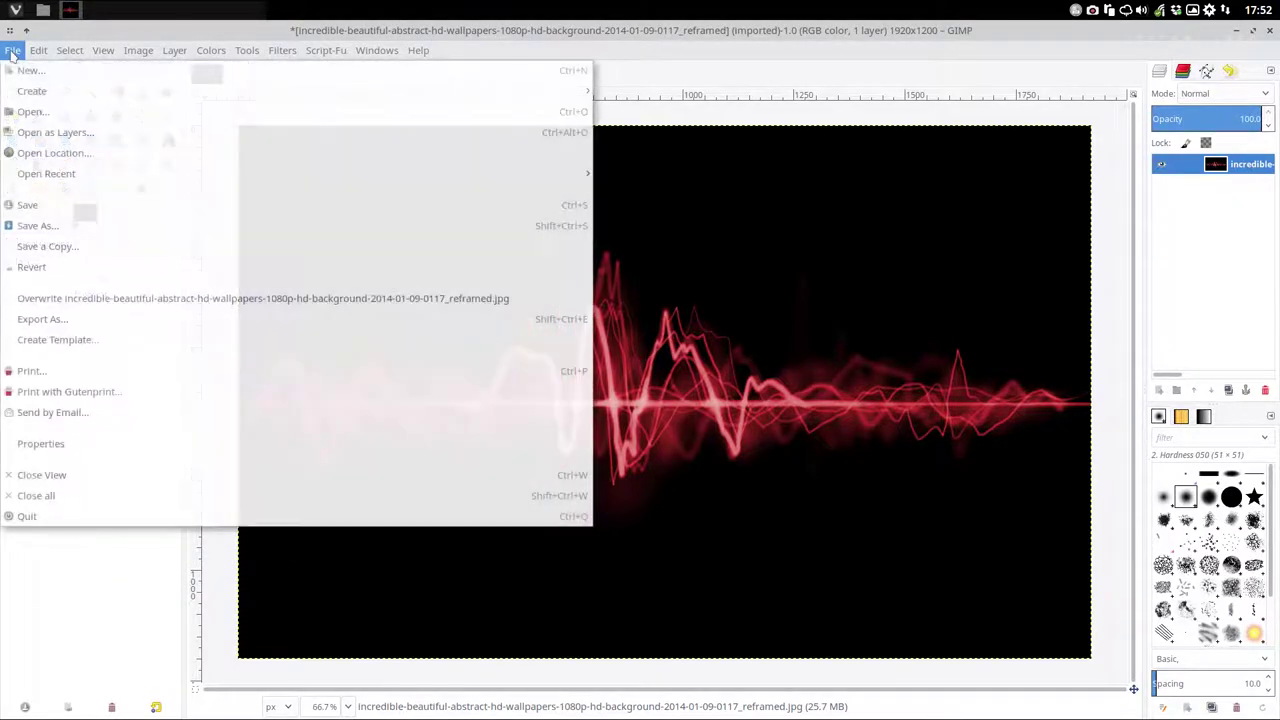
pyautogui.click(92, 318)
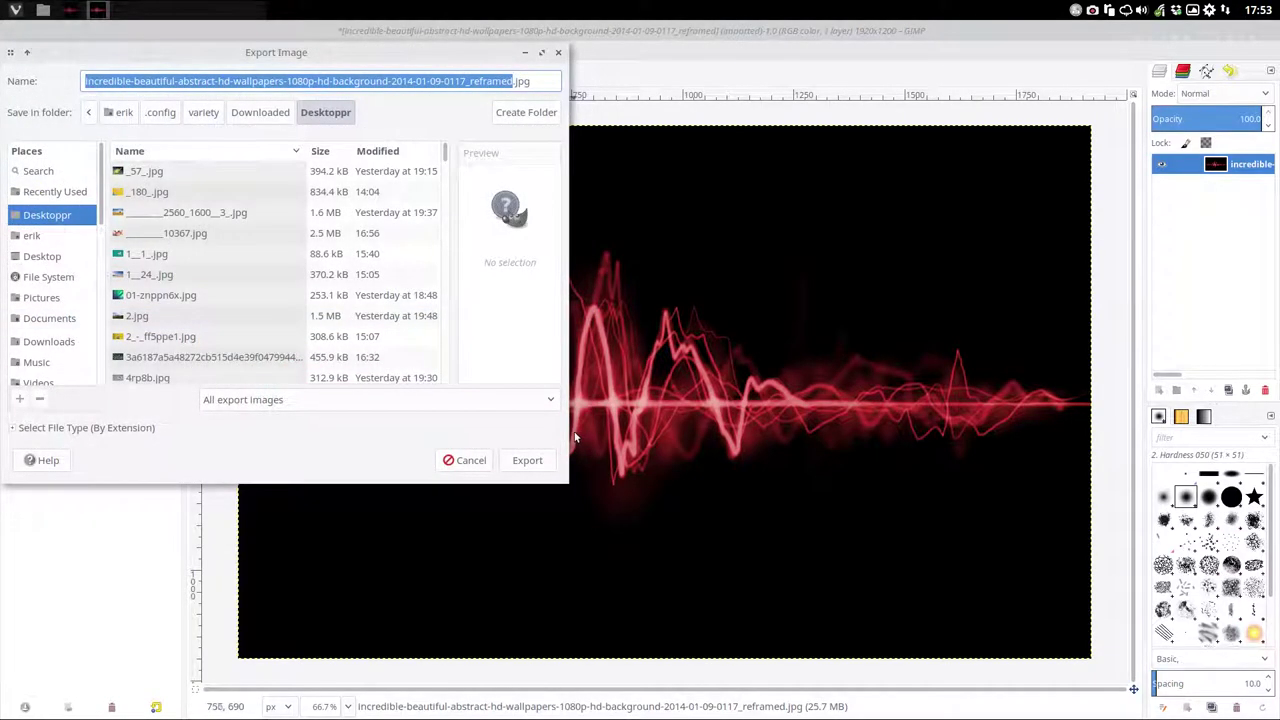
pyautogui.press('Right')
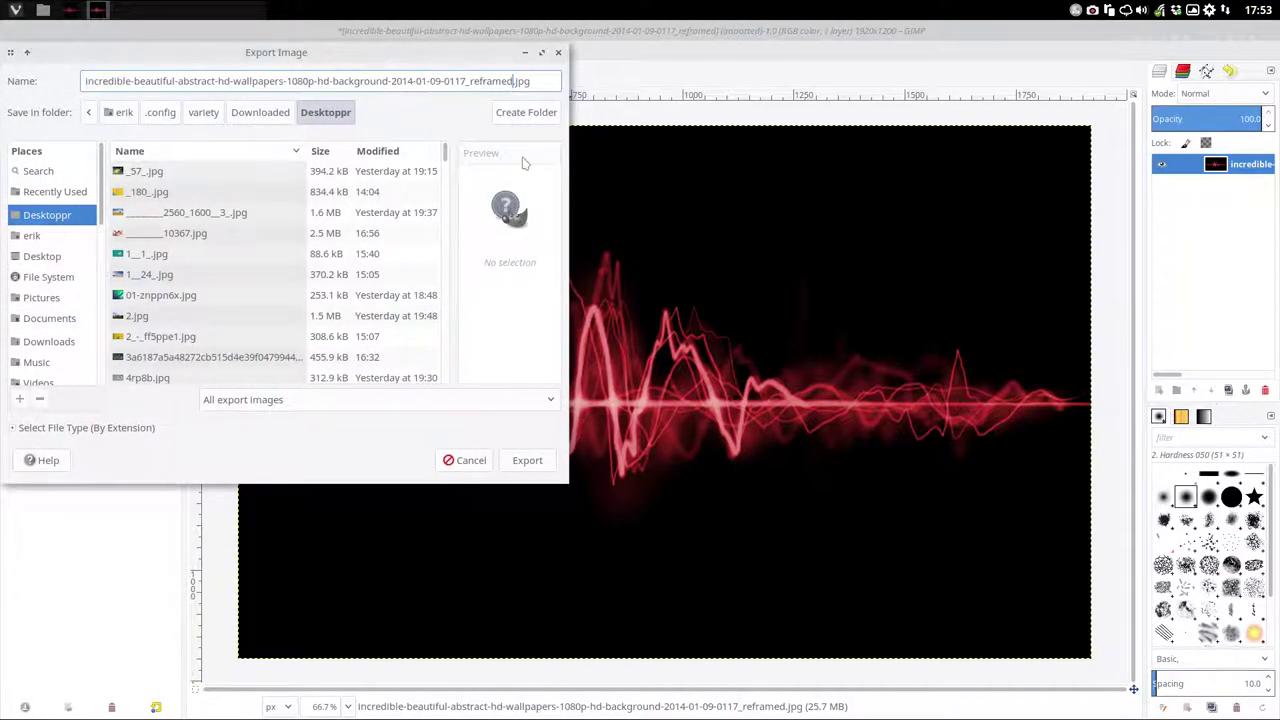
pyautogui.write('-red')
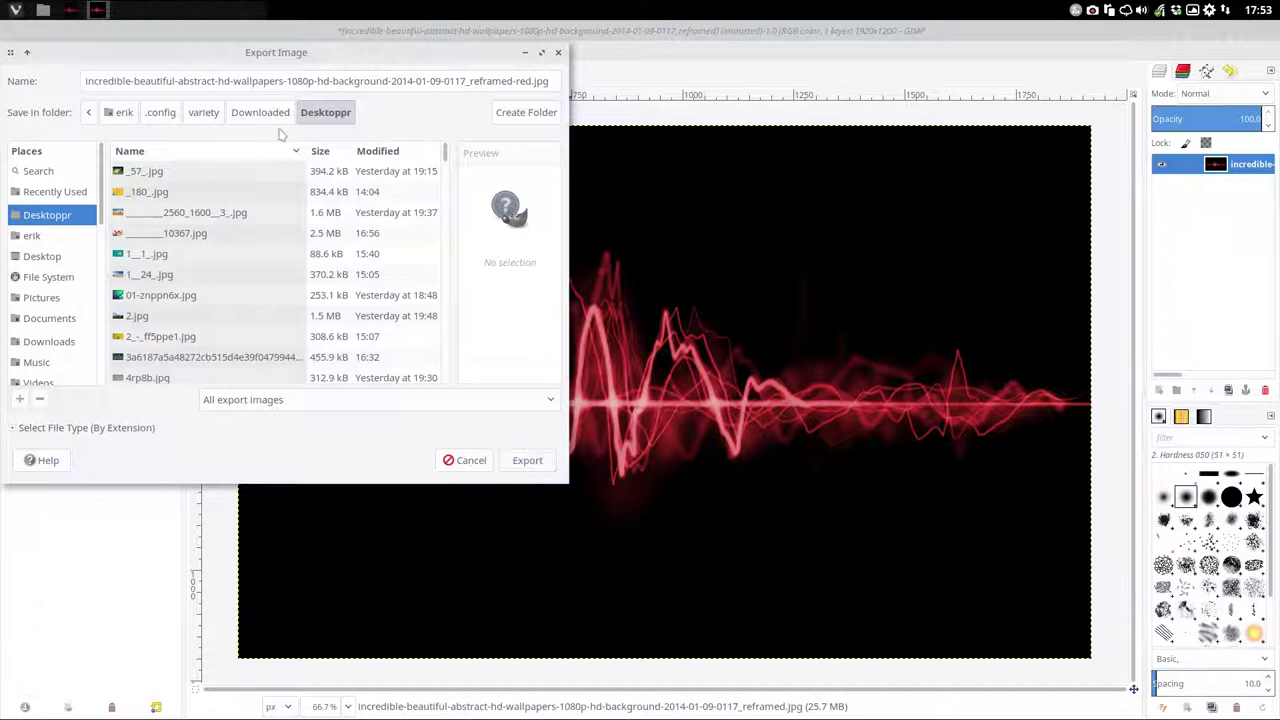
# Export the JPEG at quality 100 into Dropbox/Apps/Desktoppr, then quit GIMP
pyautogui.scroll(-2, 58, 347)
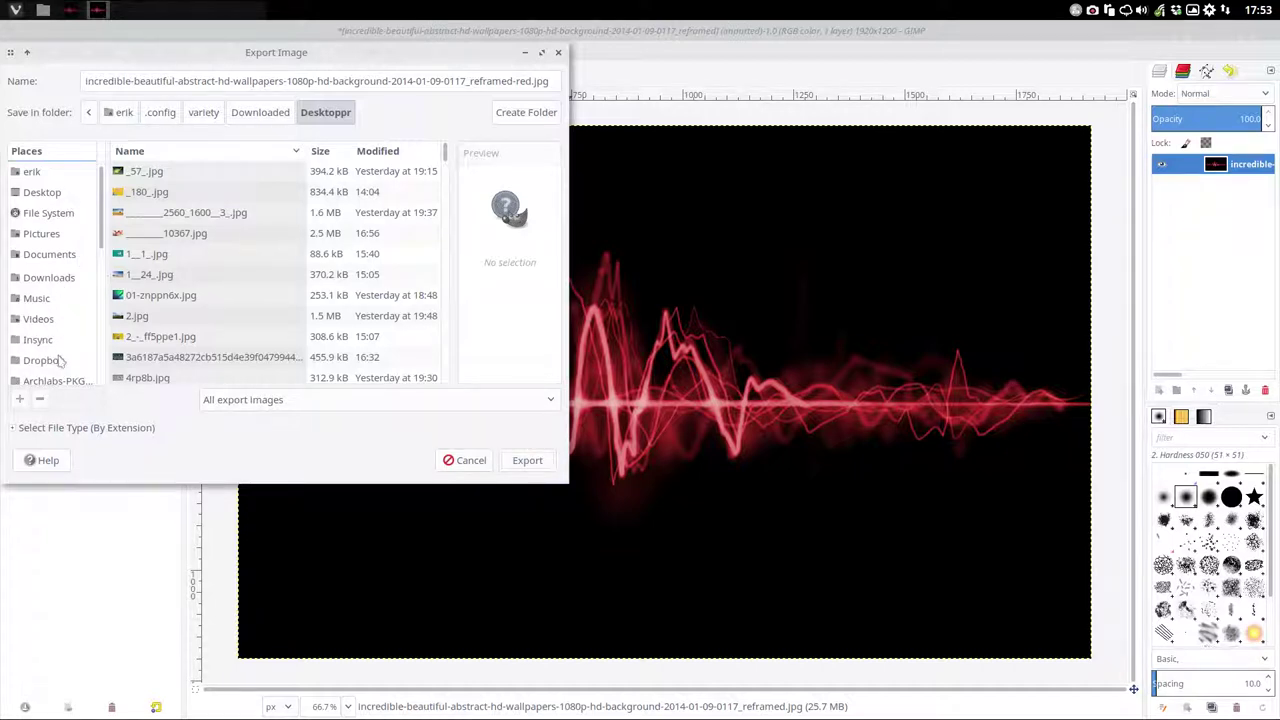
pyautogui.click(55, 361)
pyautogui.doubleClick(156, 174)
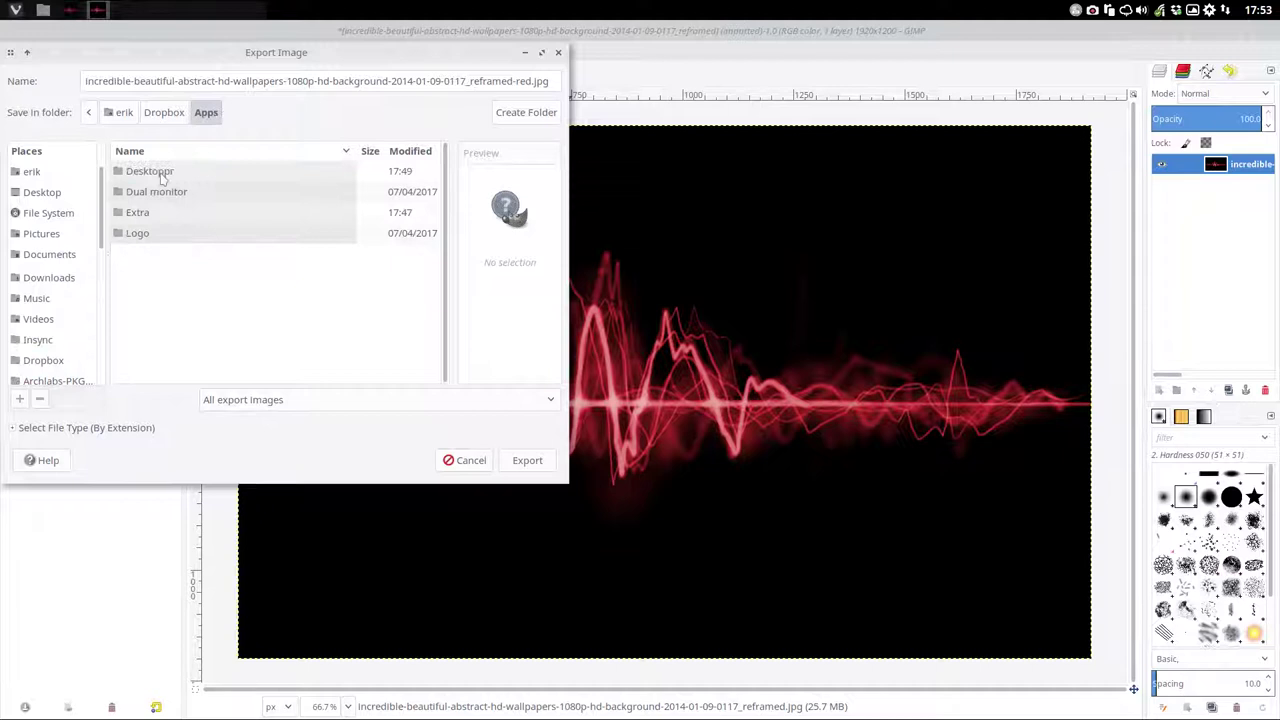
pyautogui.doubleClick(162, 176)
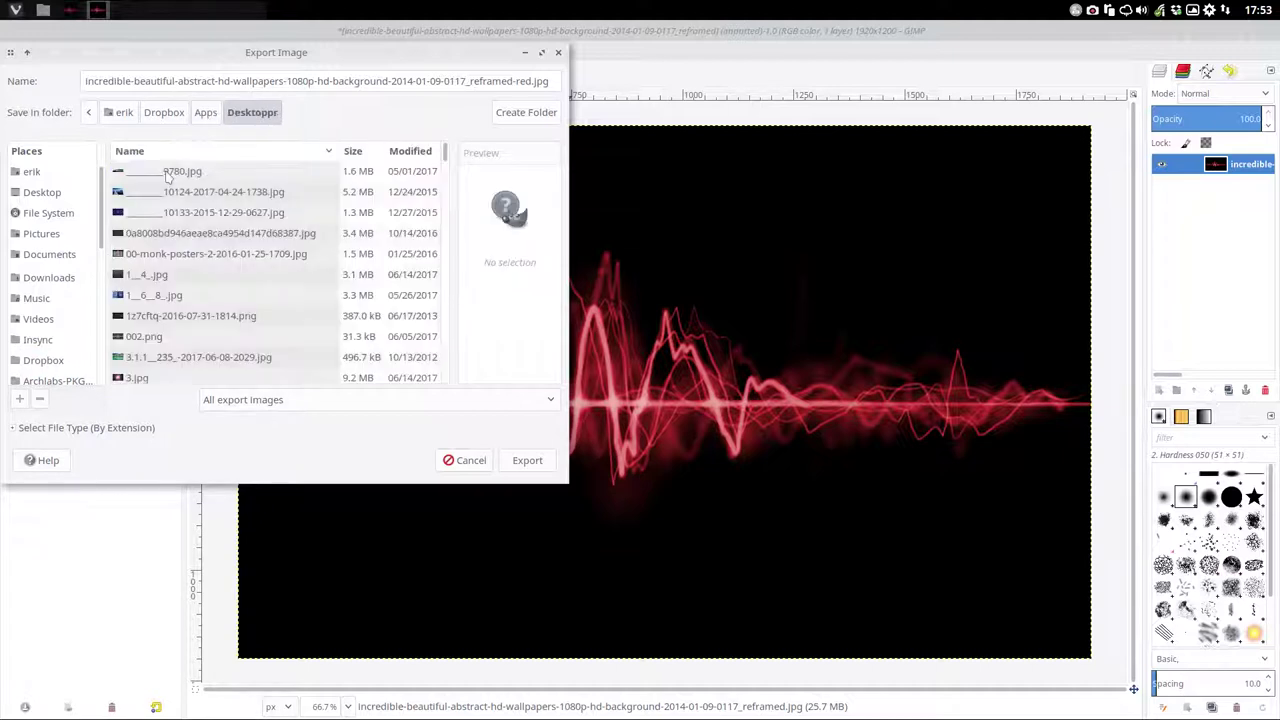
pyautogui.click(530, 466)
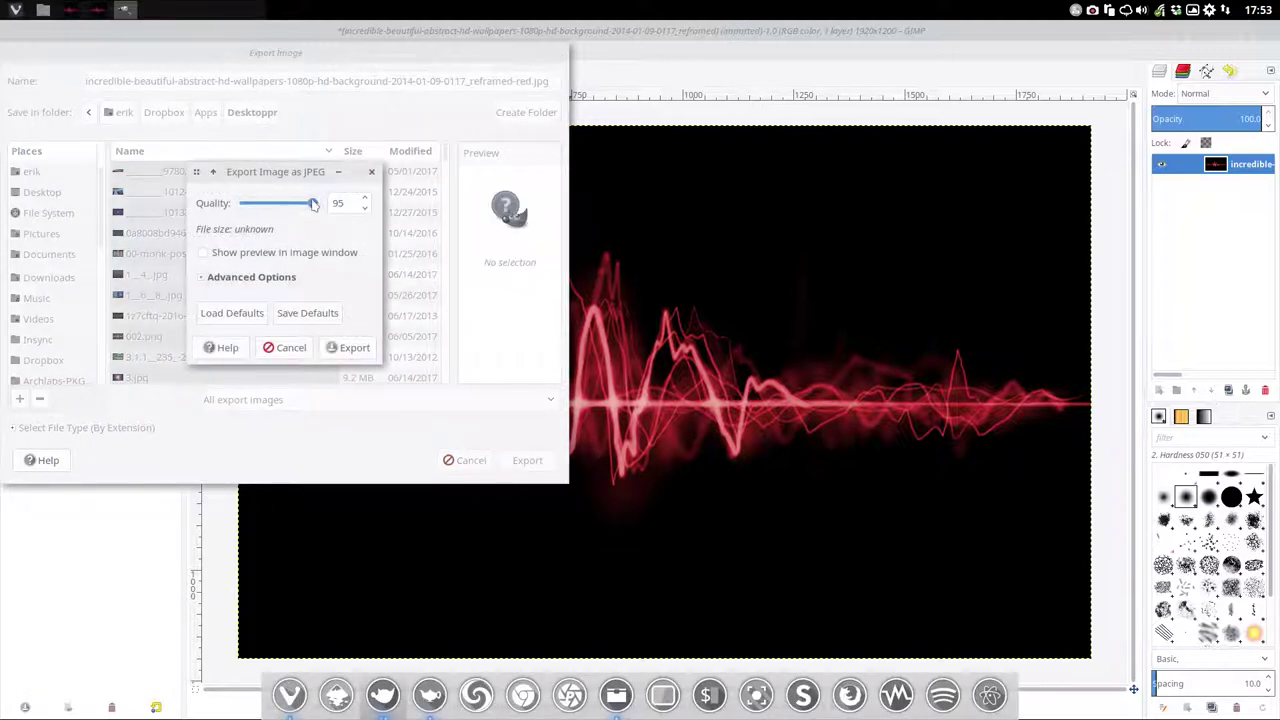
pyautogui.moveTo(313, 204); pyautogui.dragTo(338, 204)
pyautogui.click(352, 347)
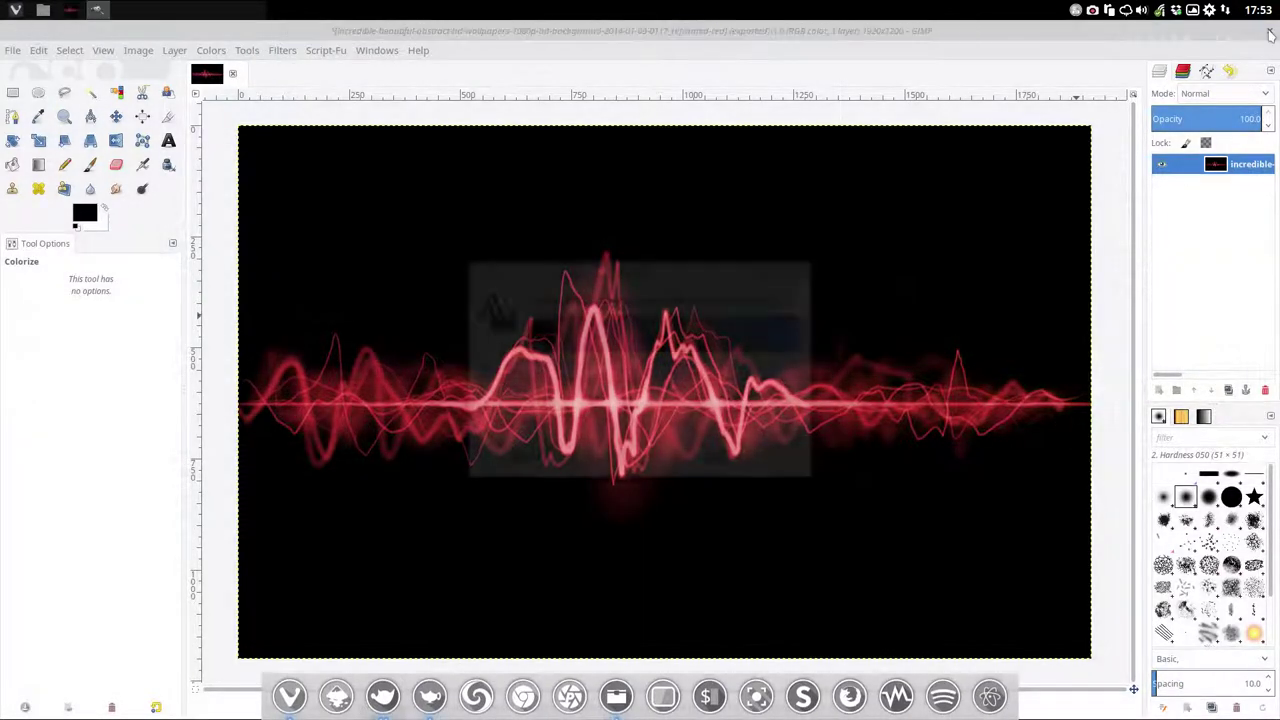
pyautogui.click(1271, 35)
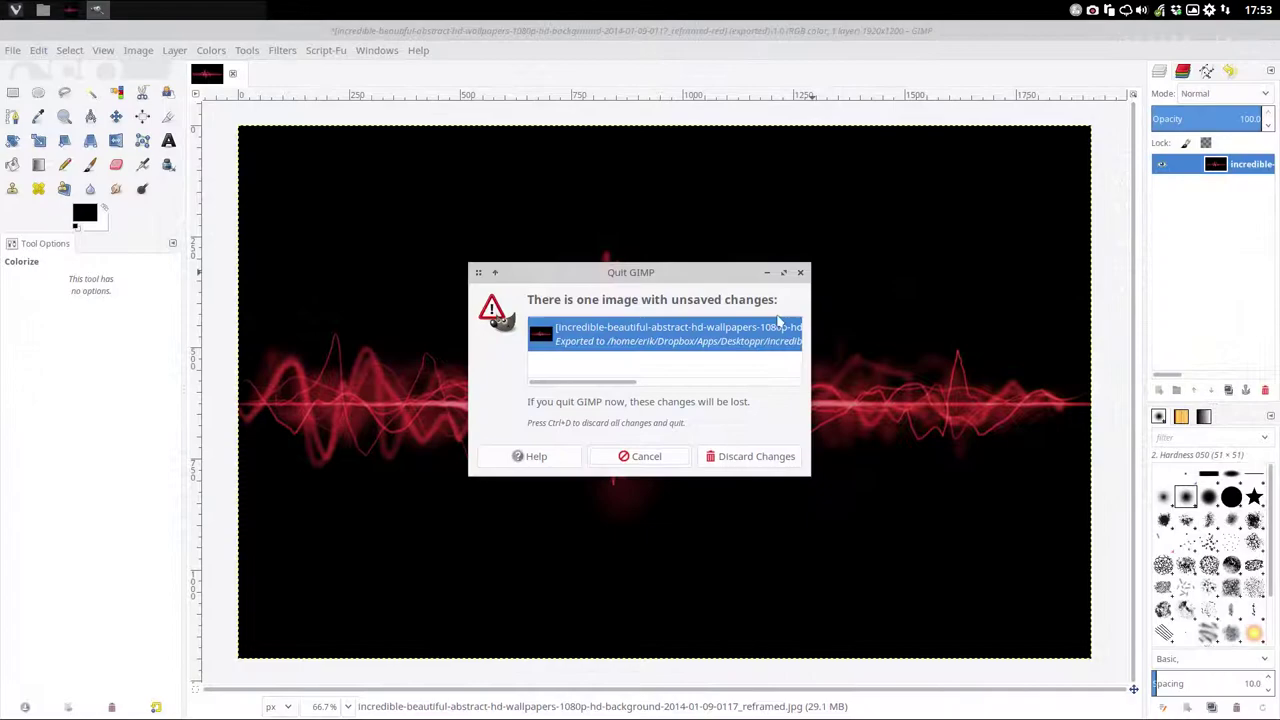
# Discard GIMP's unsaved edits and set the selected image as dual-monitor wallpaper
pyautogui.click(749, 460)
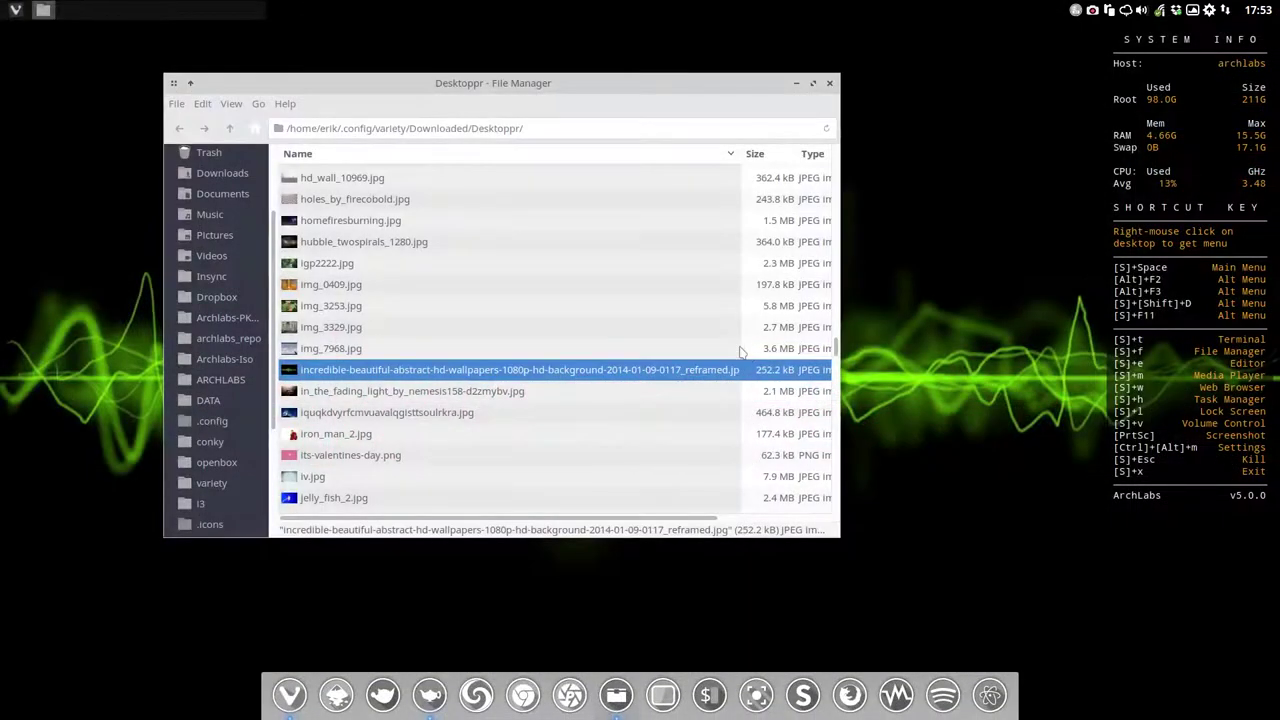
pyautogui.rightClick(620, 372)
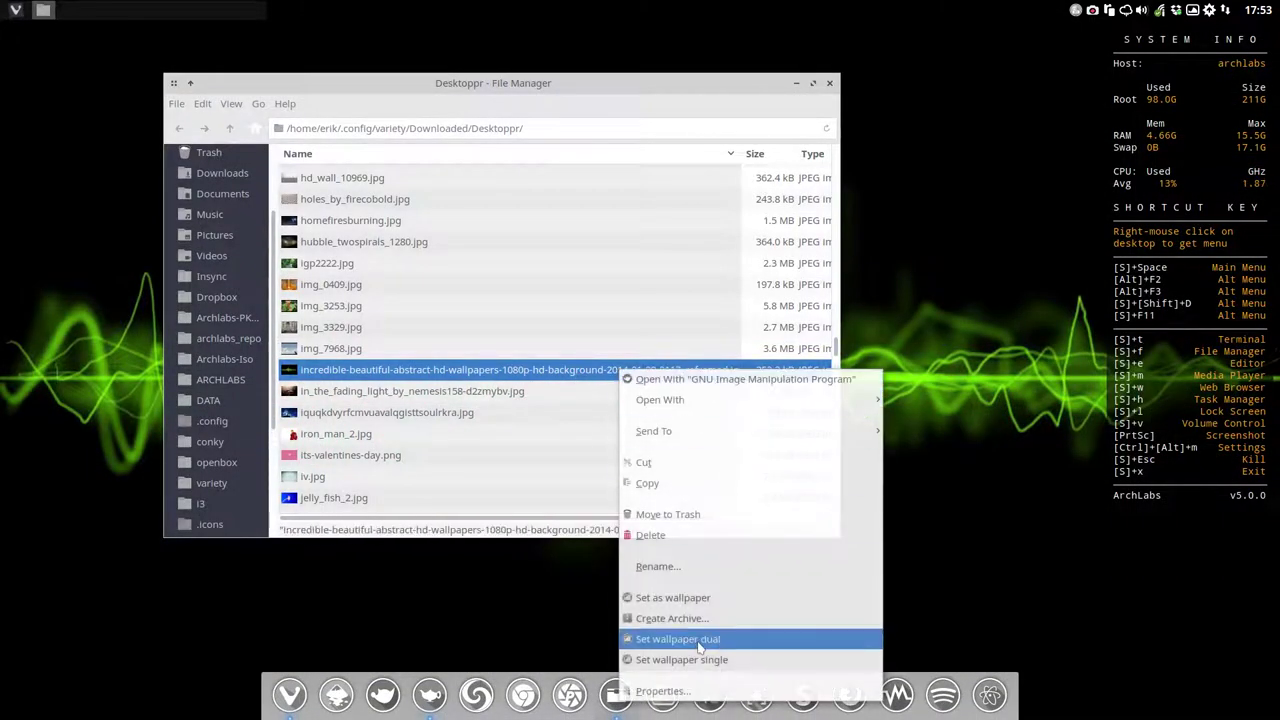
pyautogui.click(775, 662)
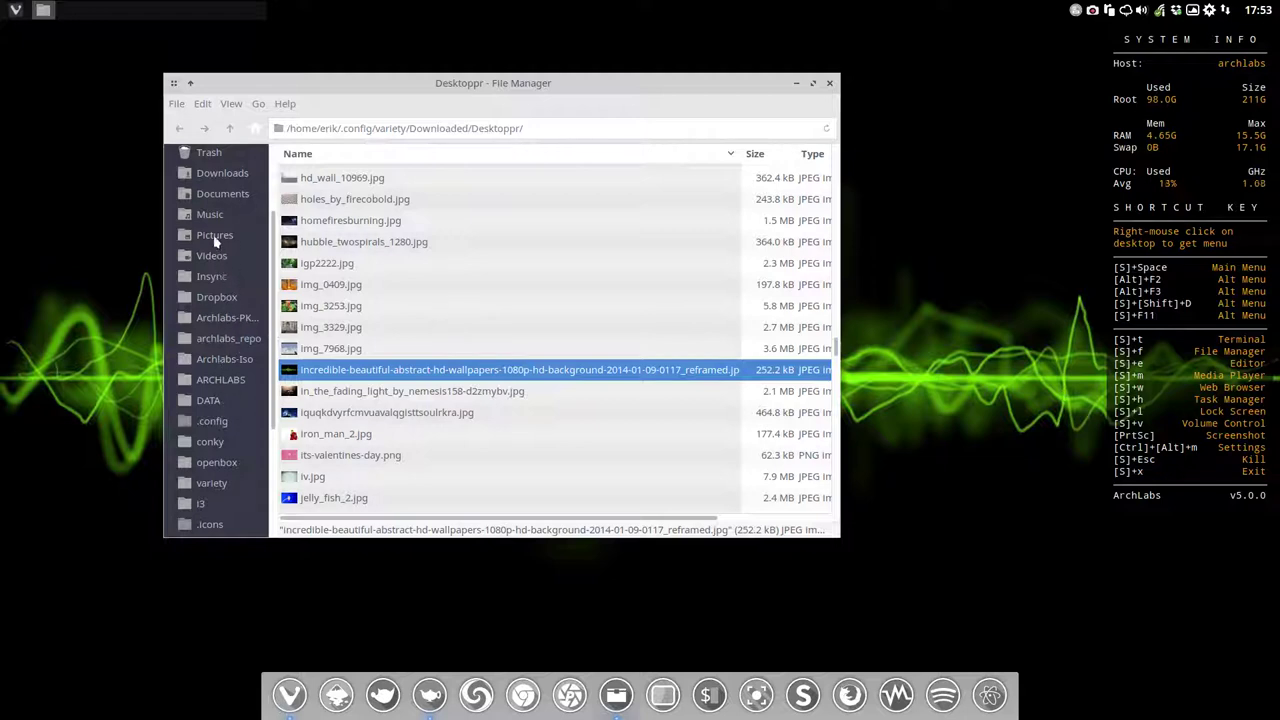
pyautogui.scroll(3, 214, 240)
pyautogui.scroll(-4, 240, 240)
pyautogui.moveTo(240, 245)
pyautogui.mouseDown()
pyautogui.moveTo(225, 280)
pyautogui.moveTo(335, 178)
pyautogui.mouseUp()
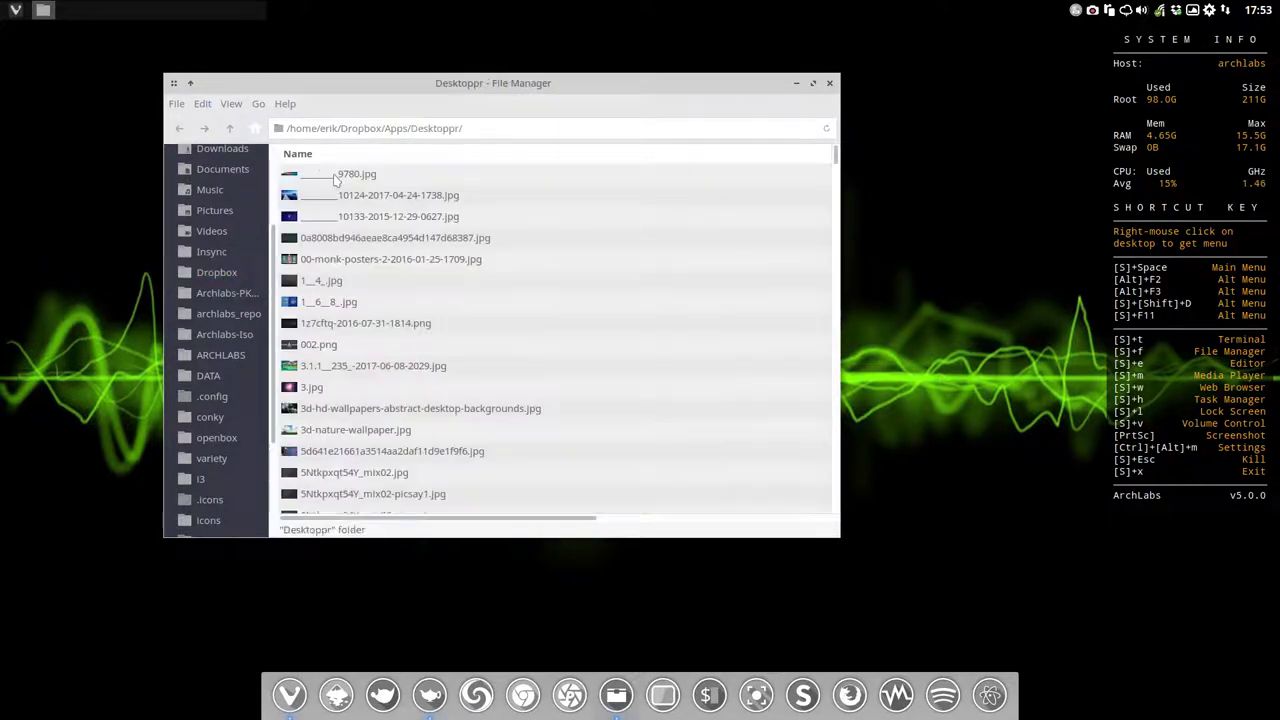
# Locate the _reframed-red.jpg file and set it as single wallpaper
pyautogui.scroll(-2, 385, 315)
pyautogui.scroll(-2, 385, 315)
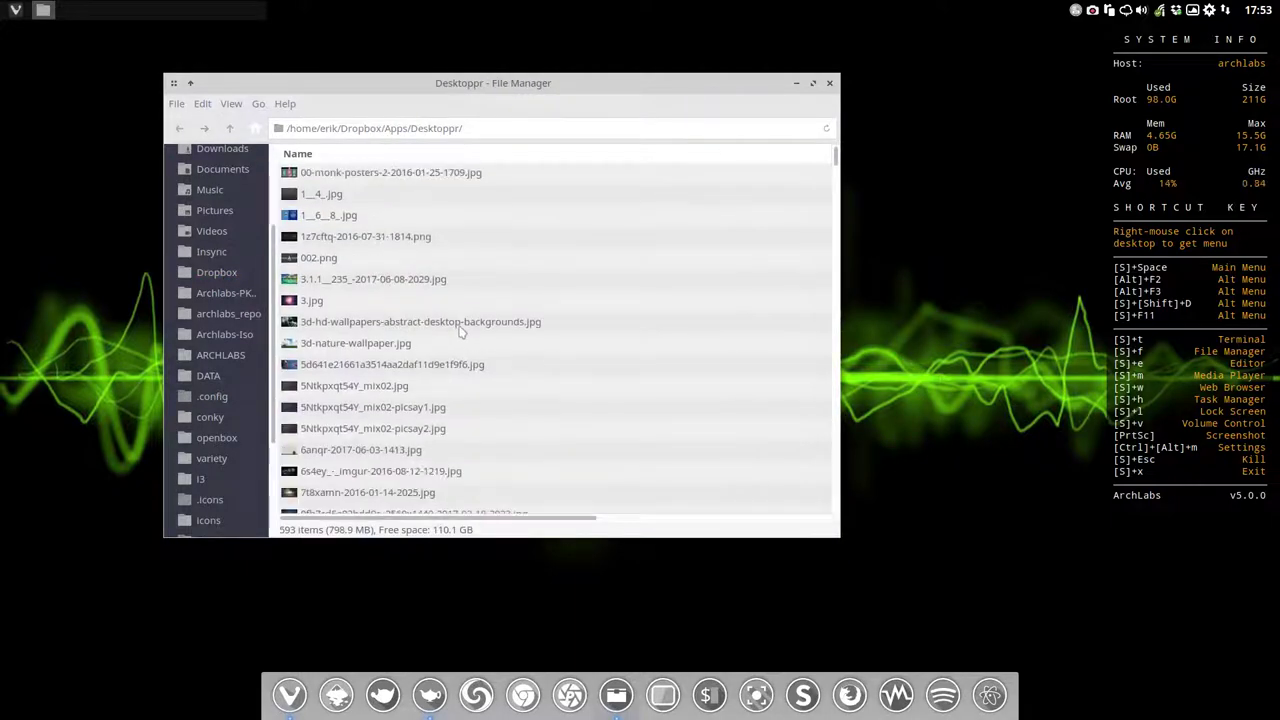
pyautogui.scroll(-3, 445, 375)
pyautogui.scroll(-3, 430, 372)
pyautogui.scroll(-3, 425, 371)
pyautogui.scroll(-3, 424, 370)
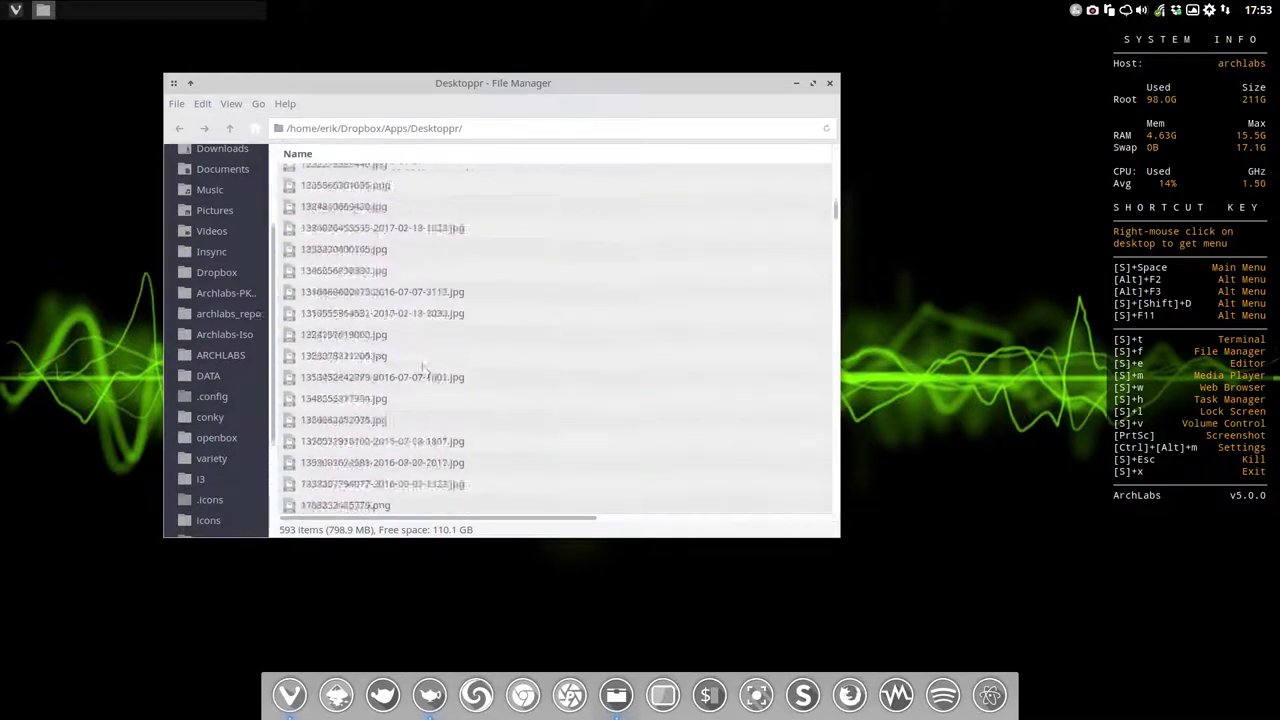
pyautogui.scroll(-5, 423, 366)
pyautogui.scroll(-5, 430, 365)
pyautogui.scroll(-5, 434, 366)
pyautogui.scroll(-5, 435, 366)
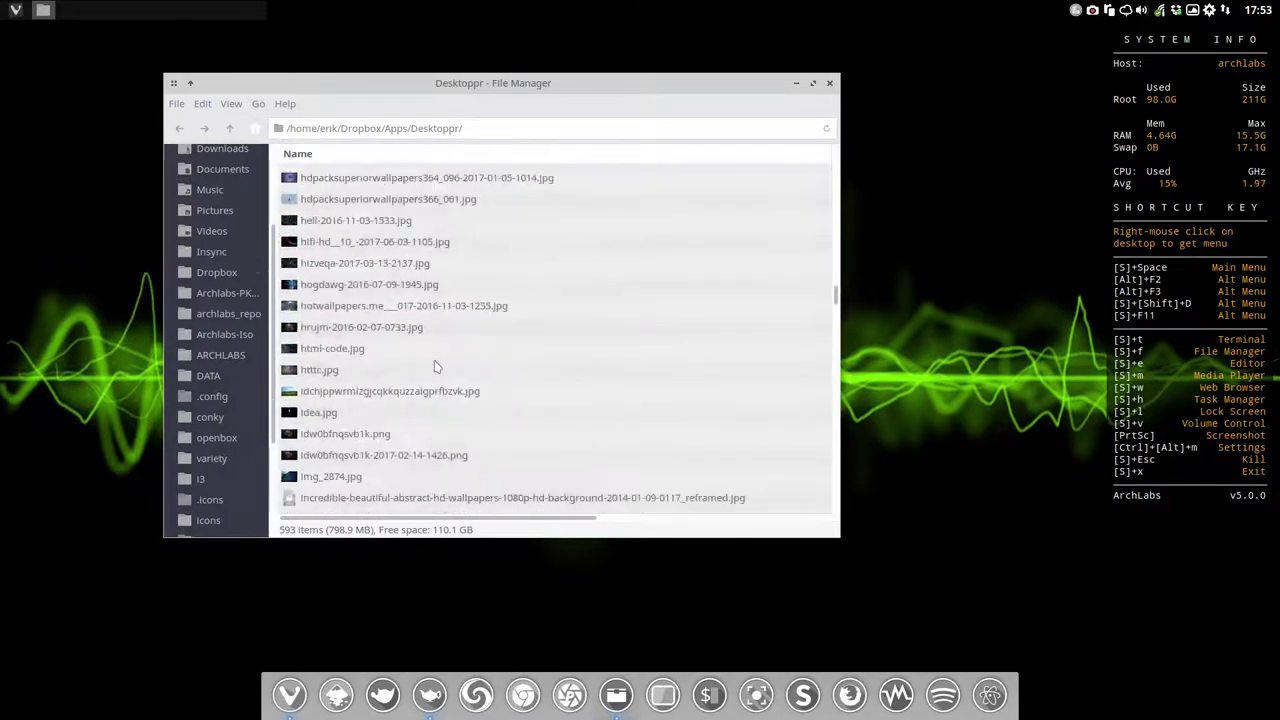
pyautogui.scroll(-5, 434, 366)
pyautogui.click(560, 284)
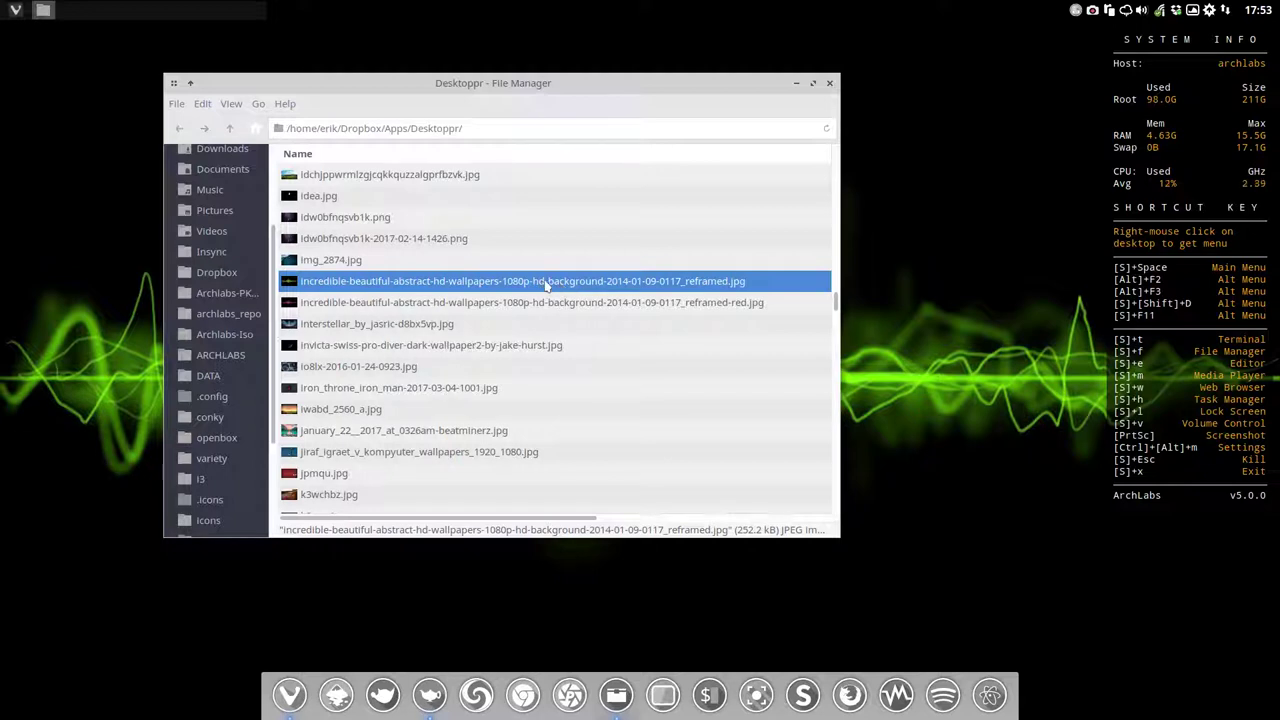
pyautogui.rightClick(546, 285)
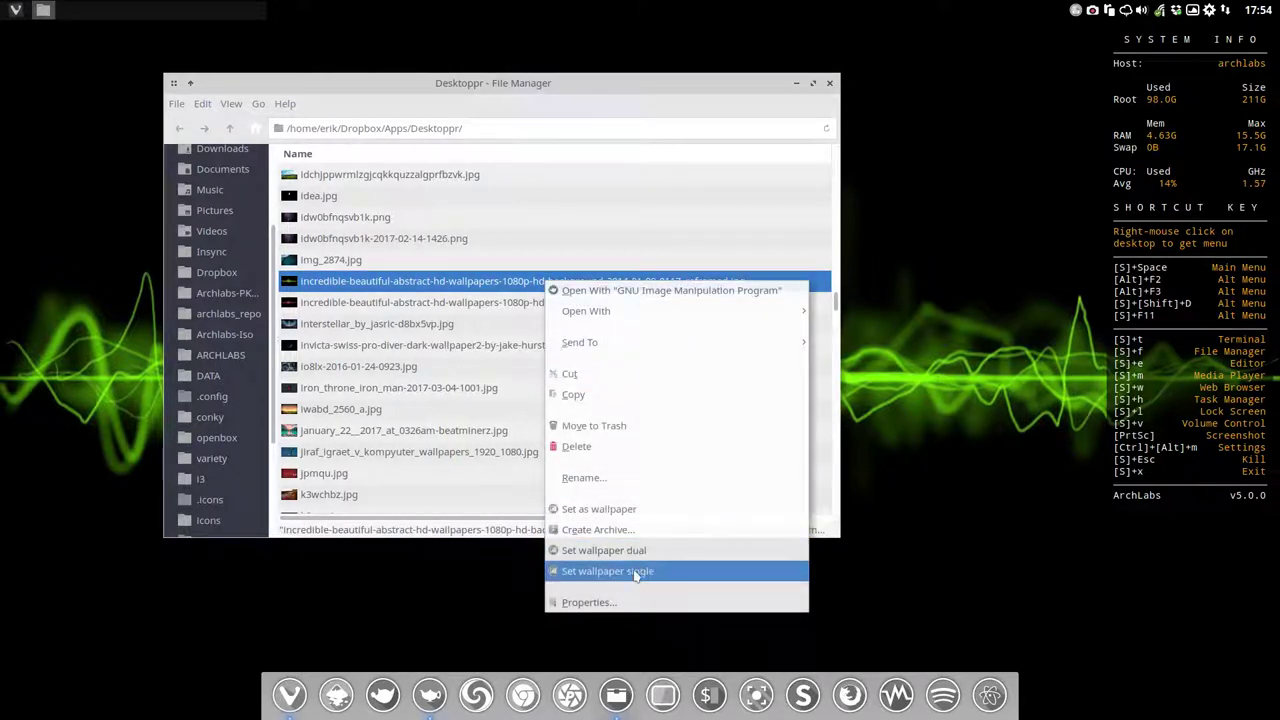
pyautogui.click(636, 575)
pyautogui.rightClick(540, 303)
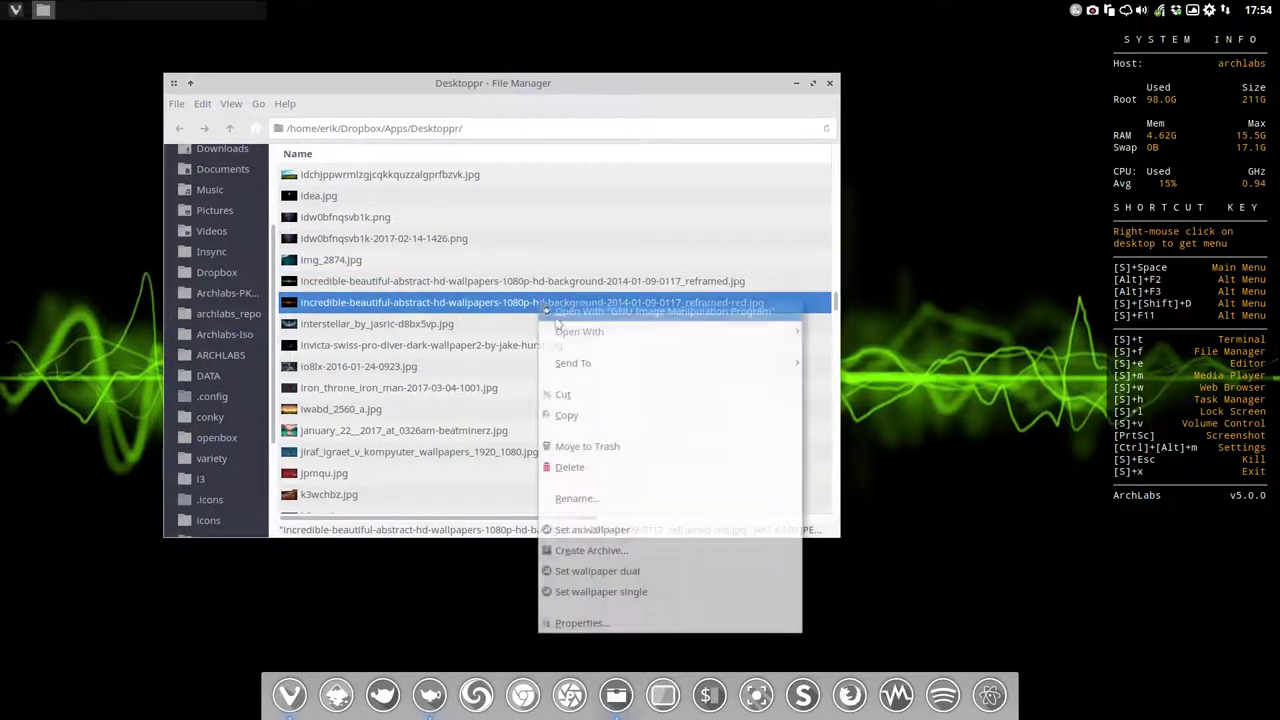
pyautogui.click(596, 588)
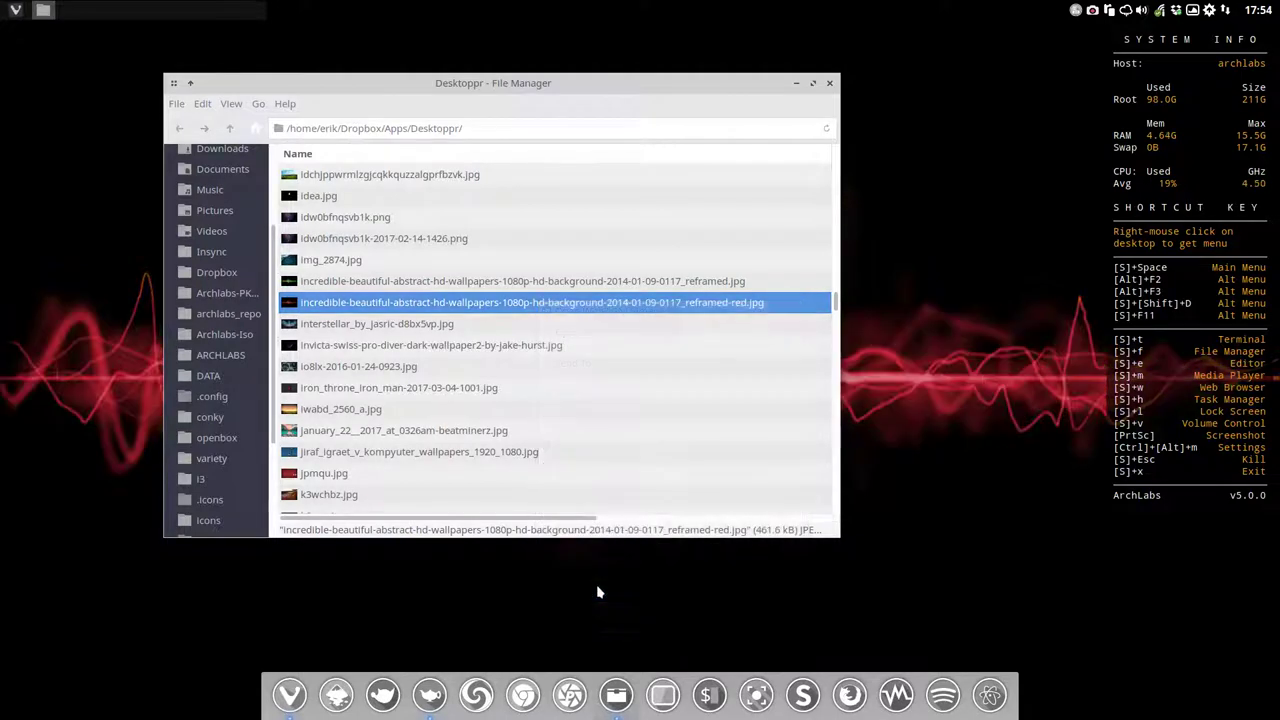
# Close the file manager to reveal the red wave wallpaper on the desktop
pyautogui.click(829, 84)
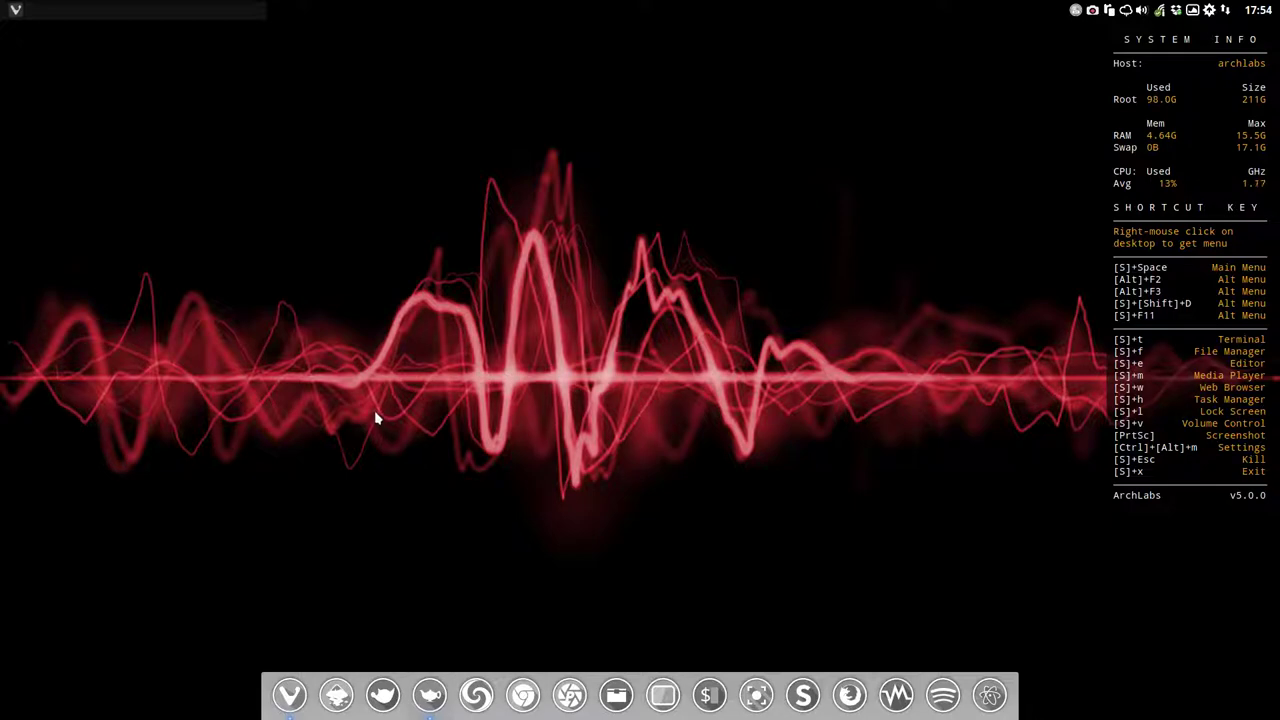
# Launch Gpick and sample red shades from the wallpaper into the palette
pyautogui.press('super+shift+d')
pyautogui.write('gpic')
pyautogui.press('Return')
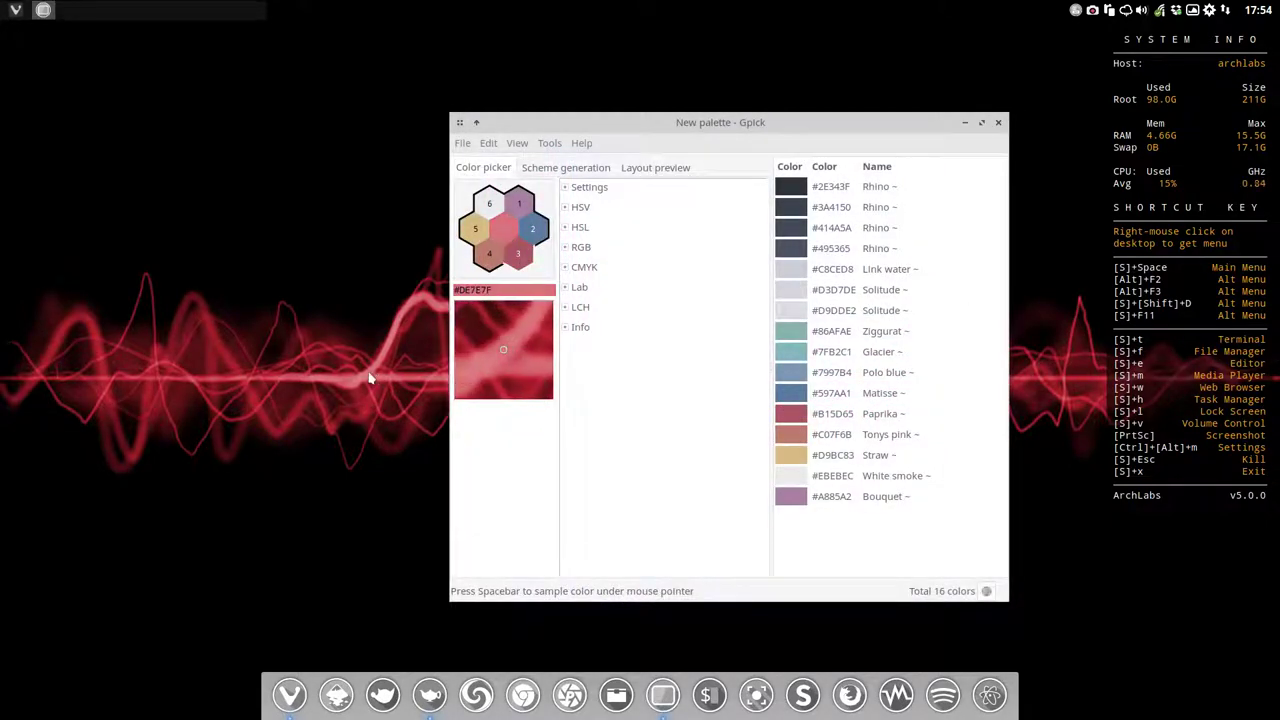
pyautogui.press('space')
pyautogui.press('space')
pyautogui.press('space')
pyautogui.press('space')
pyautogui.press('space')
pyautogui.press('space')
pyautogui.press('space')
pyautogui.press('space')
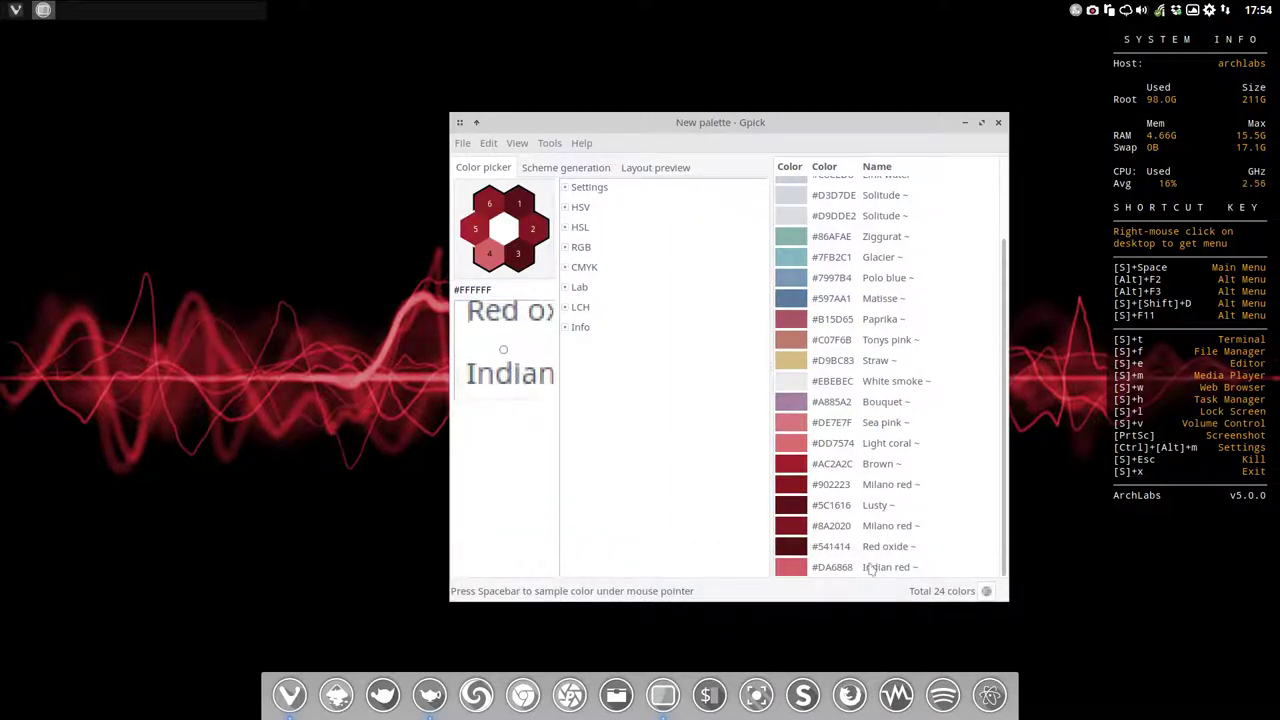
# Copy Indian red #DA6868 as a hex code and hide the Gpick window
pyautogui.click(803, 569)
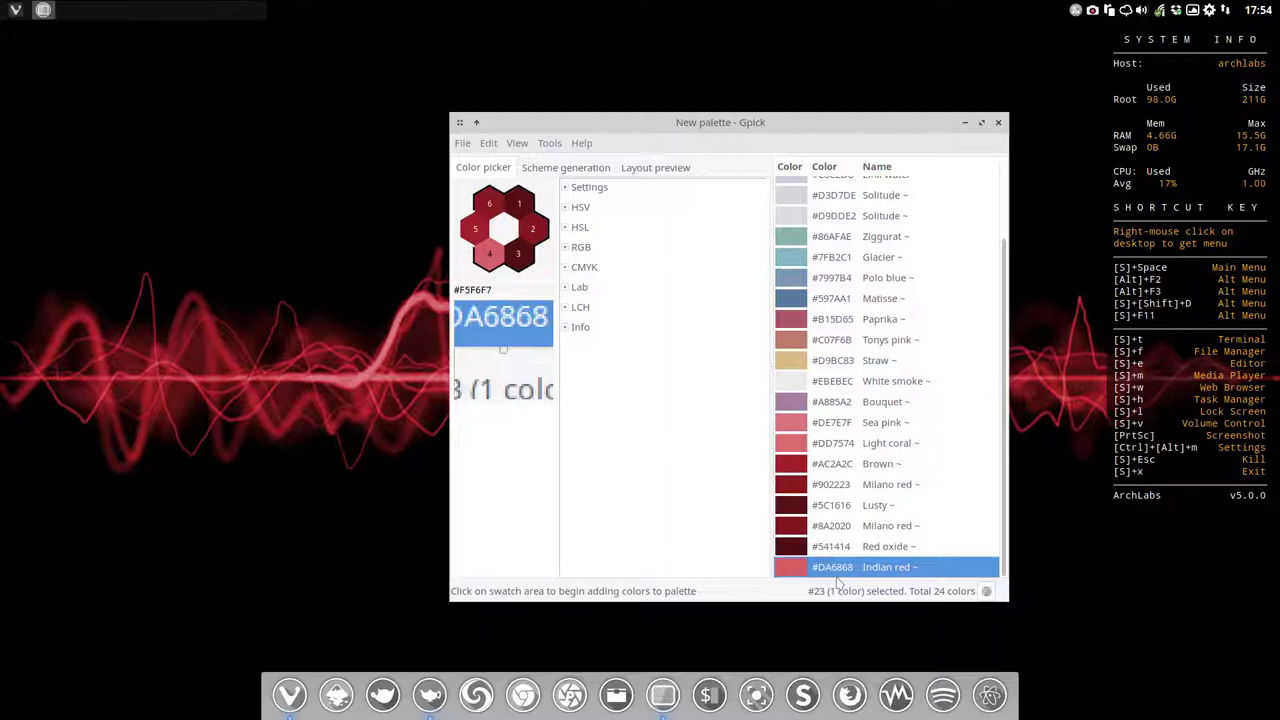
pyautogui.rightClick(795, 575)
pyautogui.moveTo(855, 308)
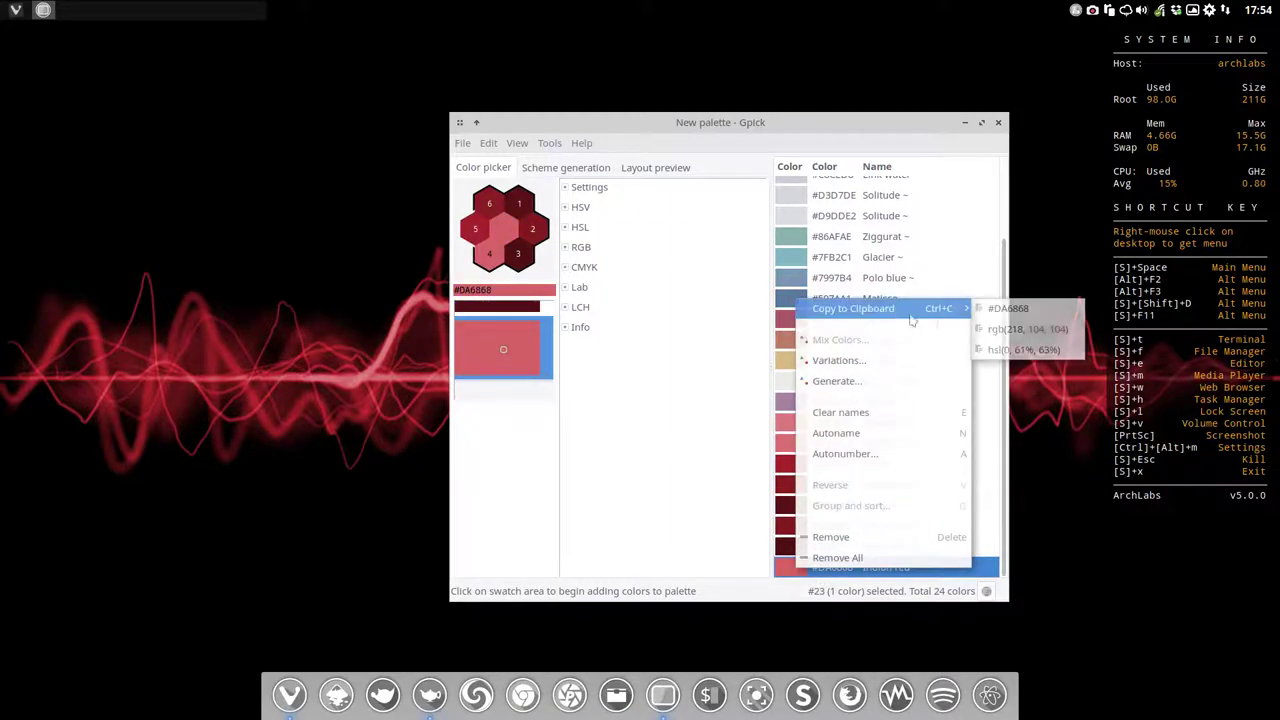
pyautogui.click(1007, 309)
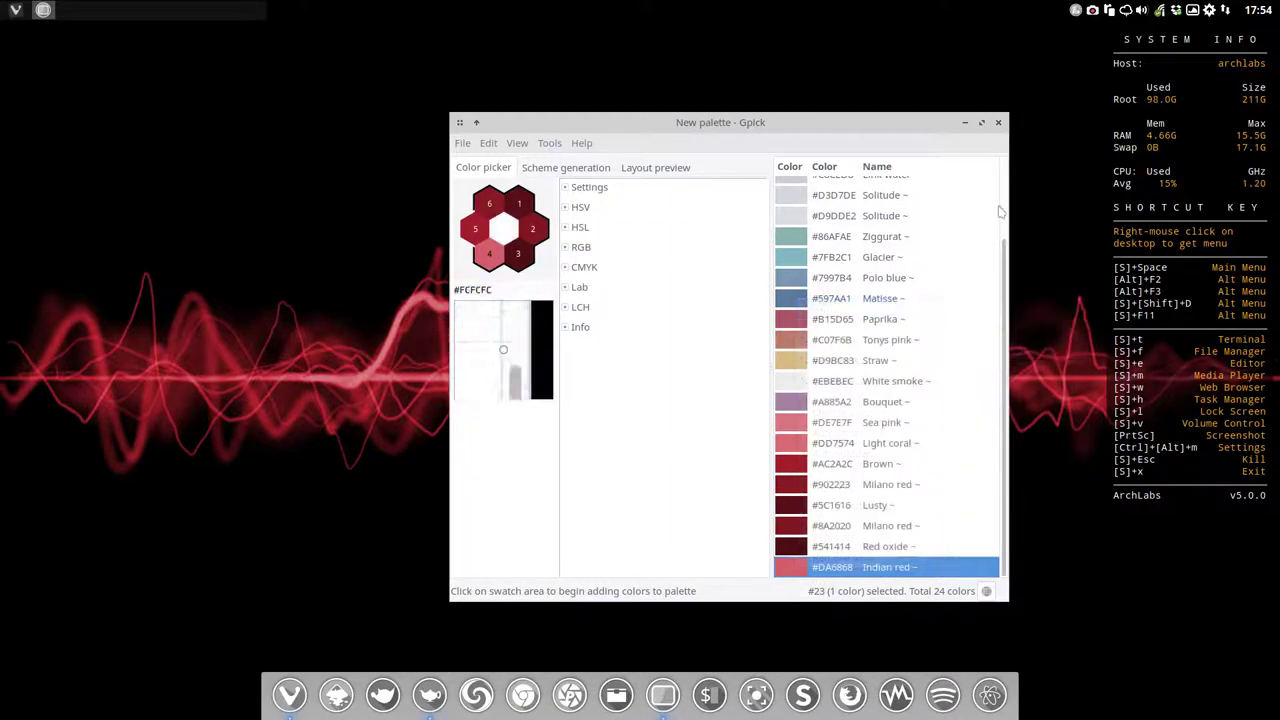
pyautogui.click(964, 122)
pyautogui.rightClick(321, 2)
pyautogui.moveTo(353, 297)
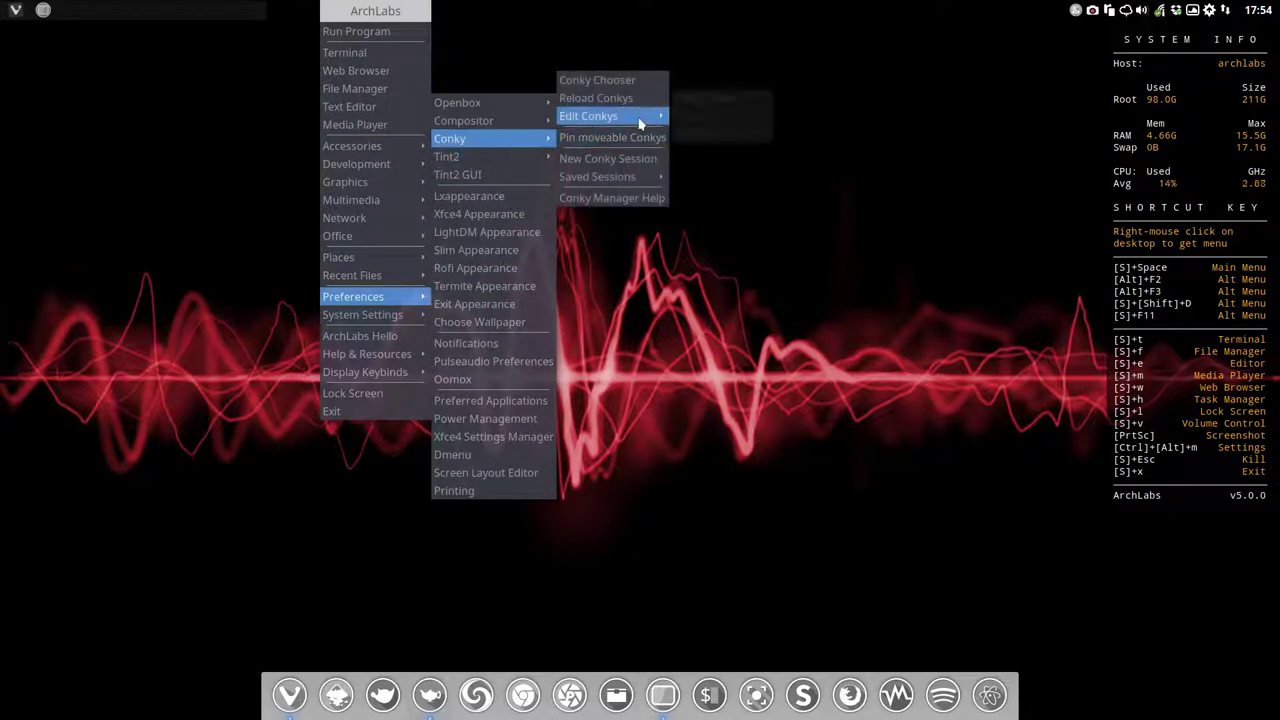
# Open .conkyrc in Geany via Edit Conkys and enlarge the editor window
pyautogui.moveTo(598, 116)
pyautogui.click(795, 134)
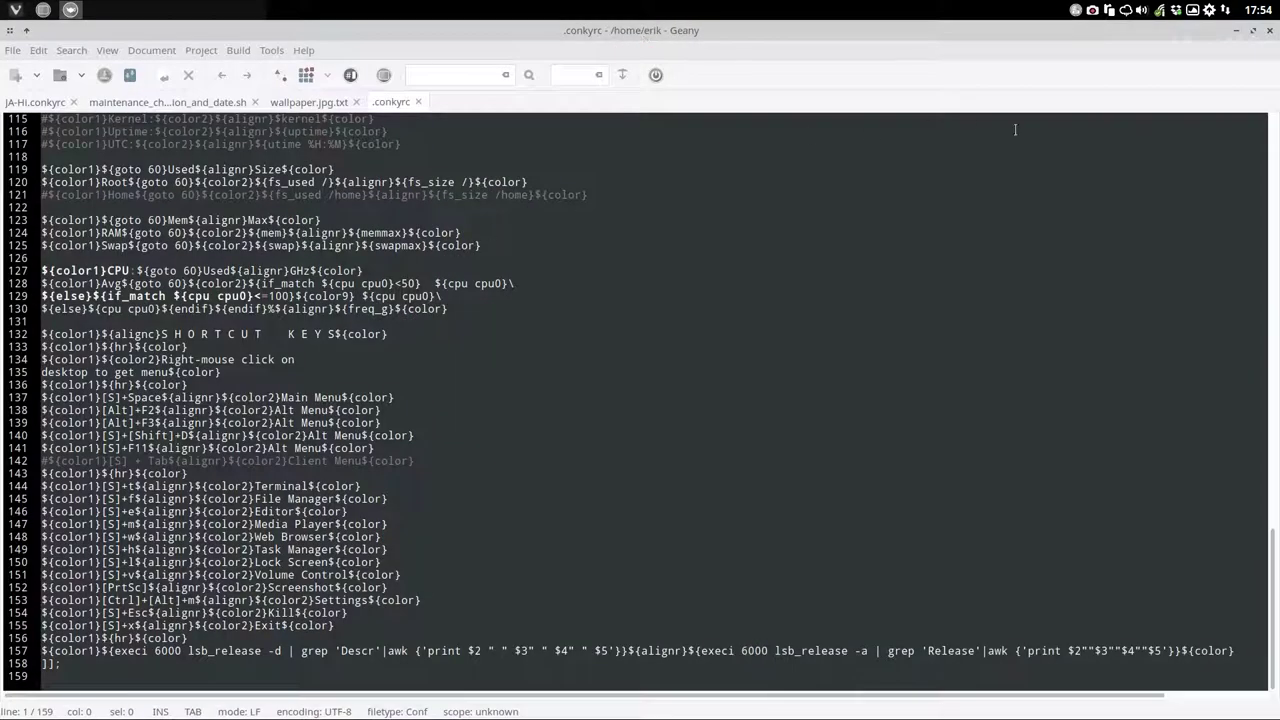
pyautogui.doubleClick(1192, 28)
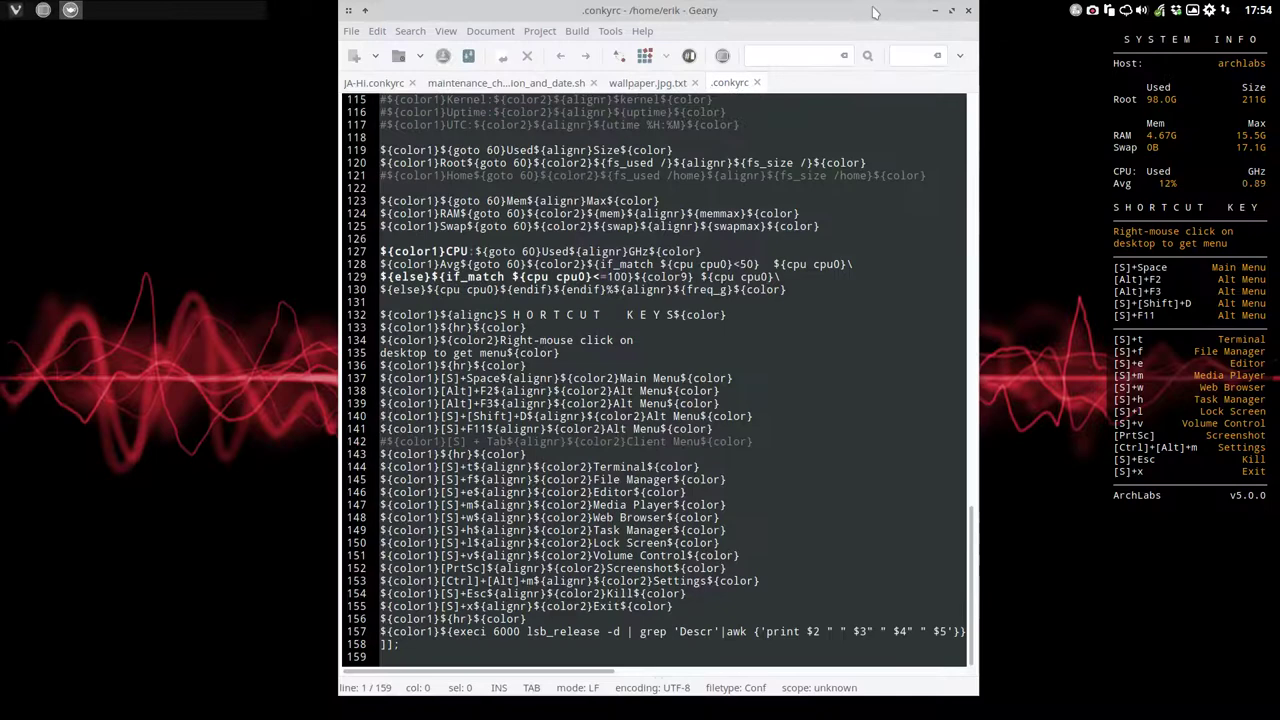
pyautogui.press('super+4')
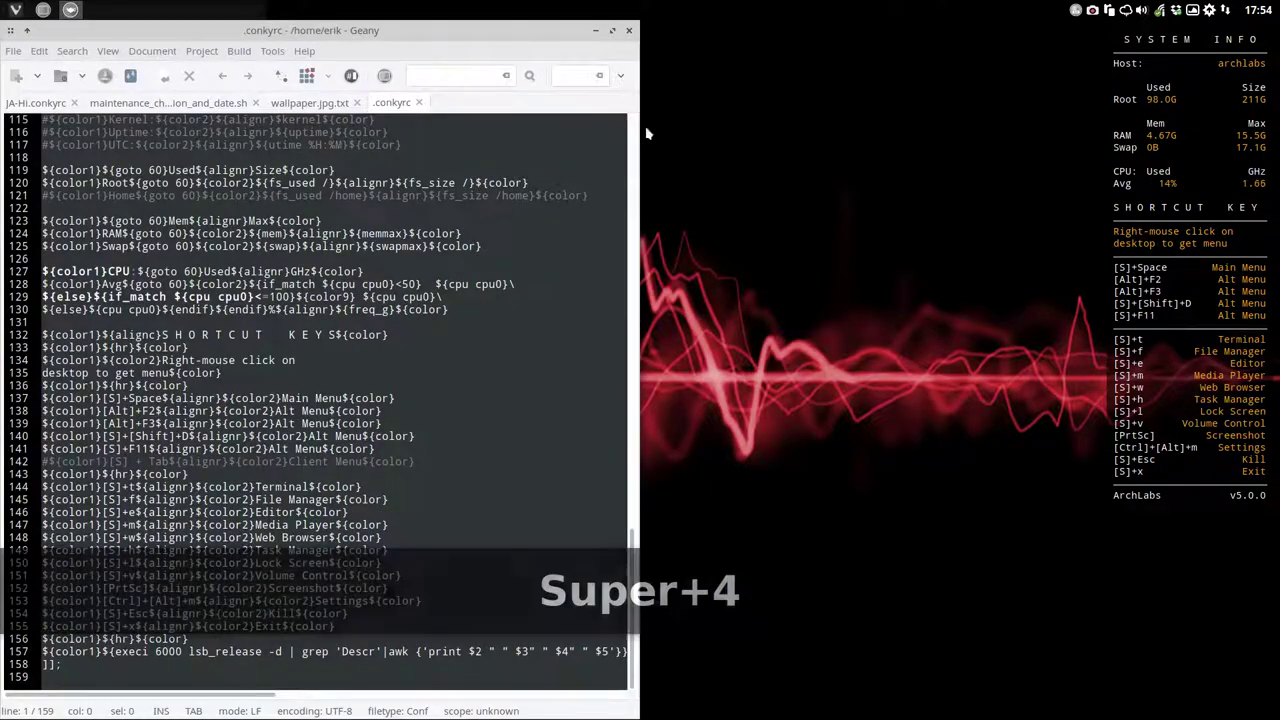
pyautogui.click(612, 30)
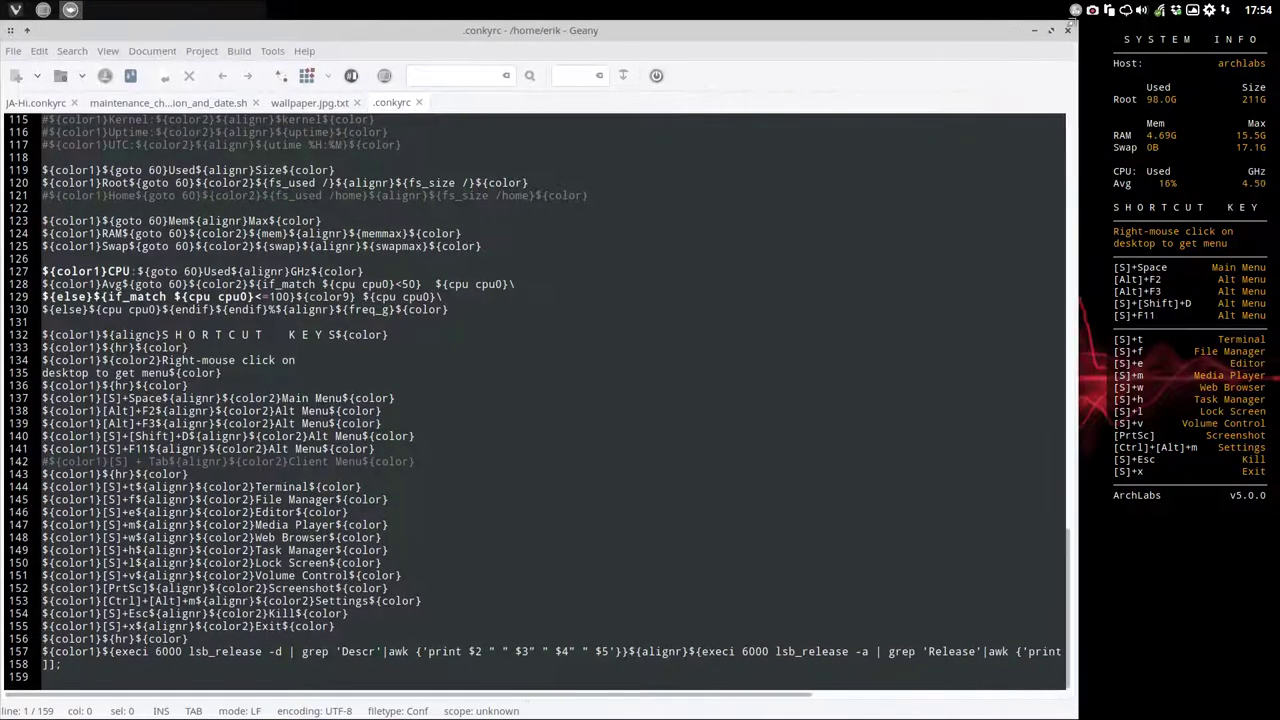
pyautogui.scroll(15, 487, 404)
pyautogui.scroll(-5, 311, 432)
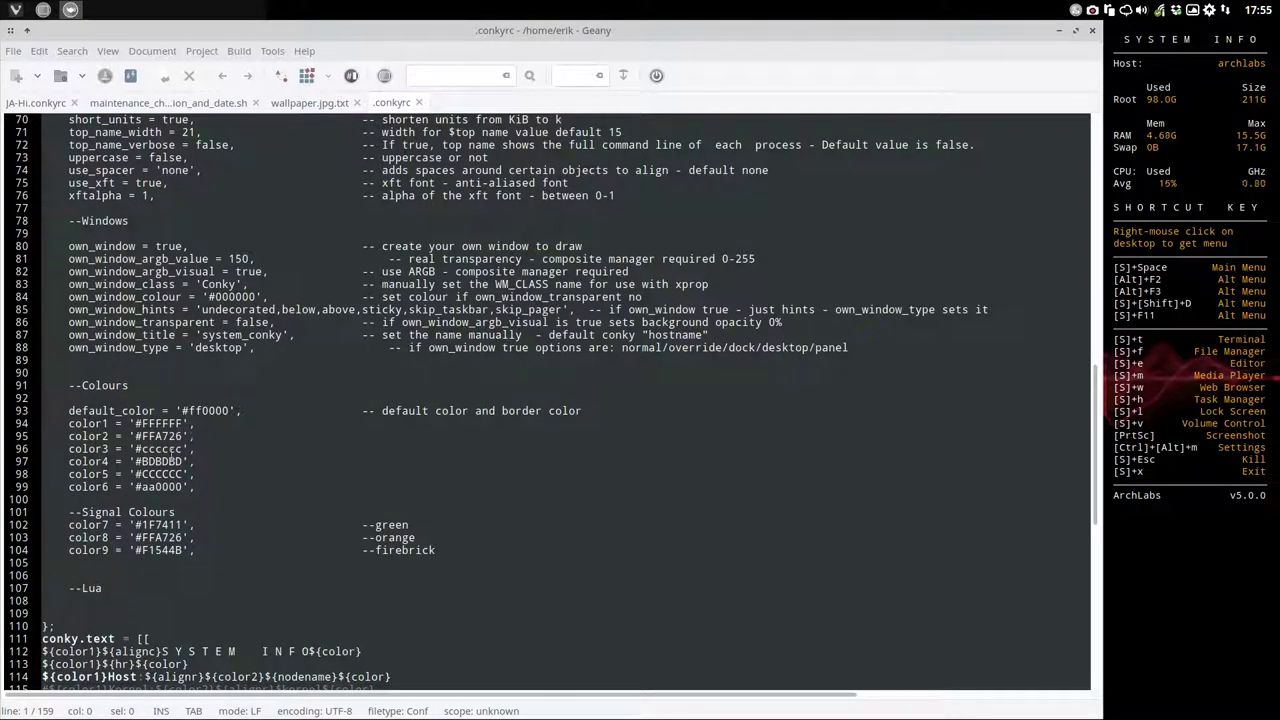
# Replace color2 FFA726 with #DA6868 on line 95 and save .conkyrc
pyautogui.doubleClick(158, 436)
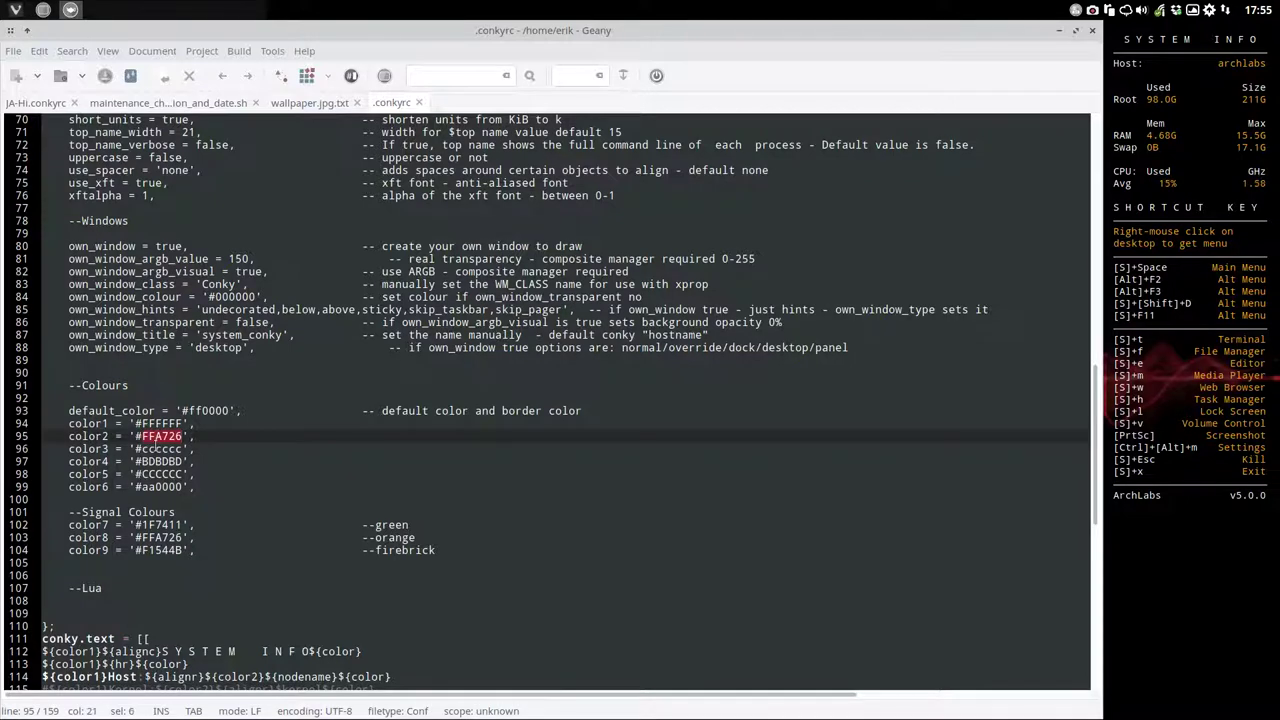
pyautogui.write('#DA6868')
pyautogui.click(141, 436)
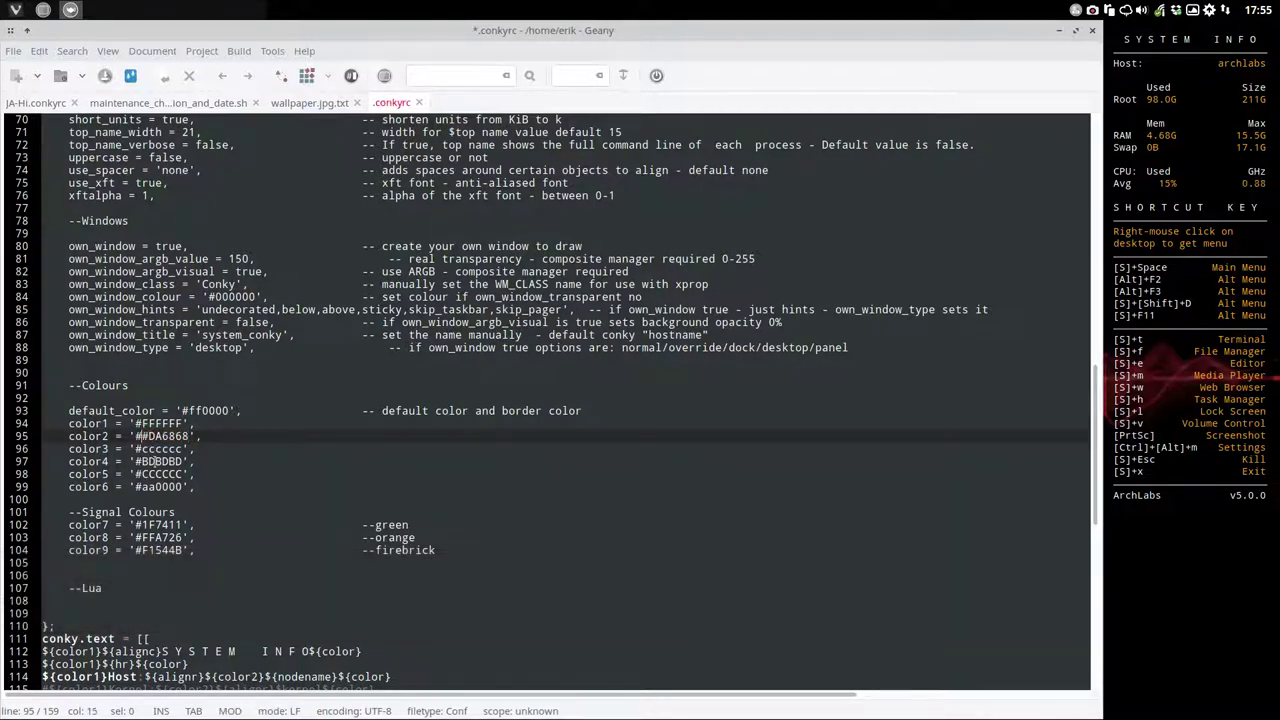
pyautogui.press('BackSpace')
pyautogui.hotkey('ctrl', 's')
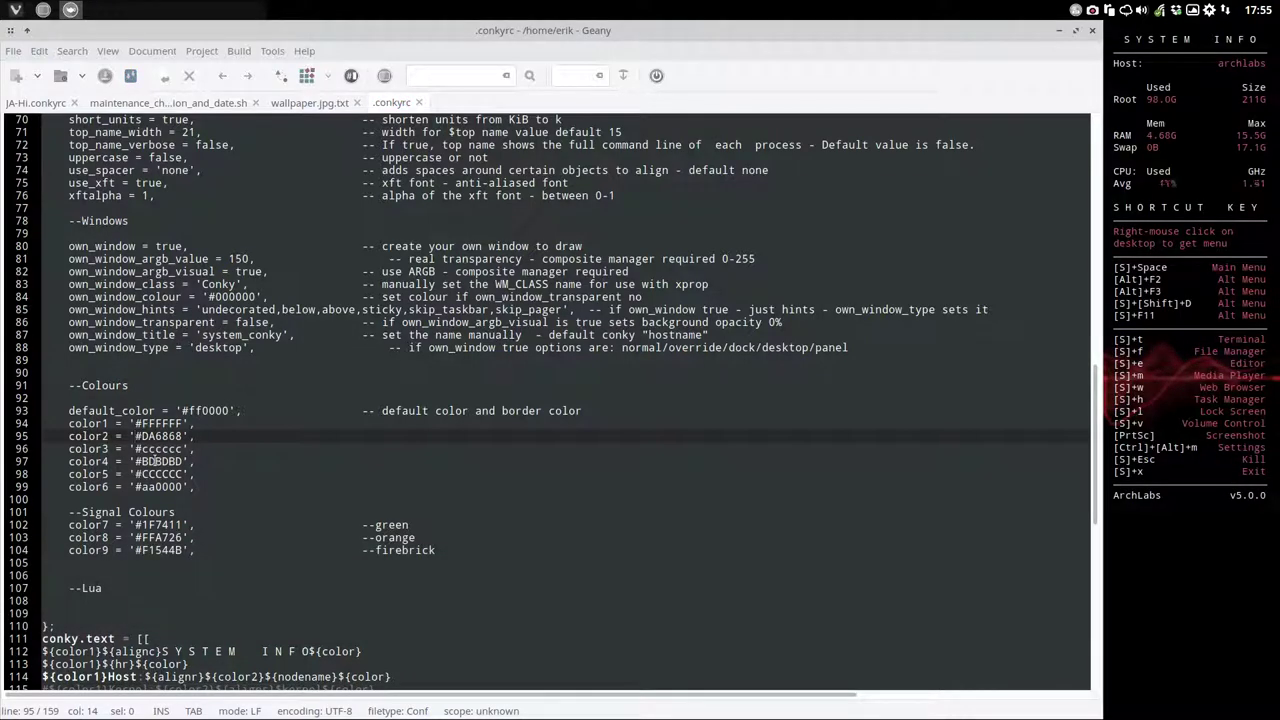
pyautogui.moveTo(724, 30); pyautogui.dragTo(567, 503)
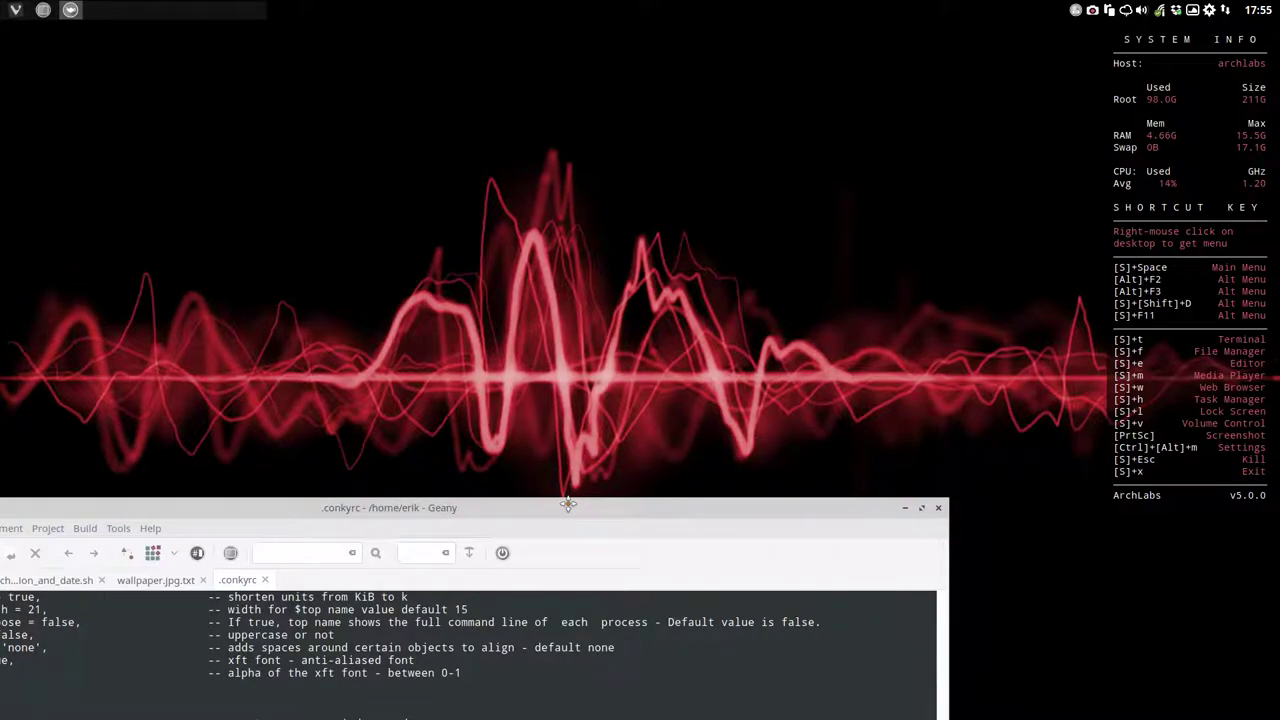
pyautogui.moveTo(567, 503)
pyautogui.mouseDown()
pyautogui.moveTo(637, 198)
pyautogui.moveTo(612, 90)
pyautogui.mouseUp()
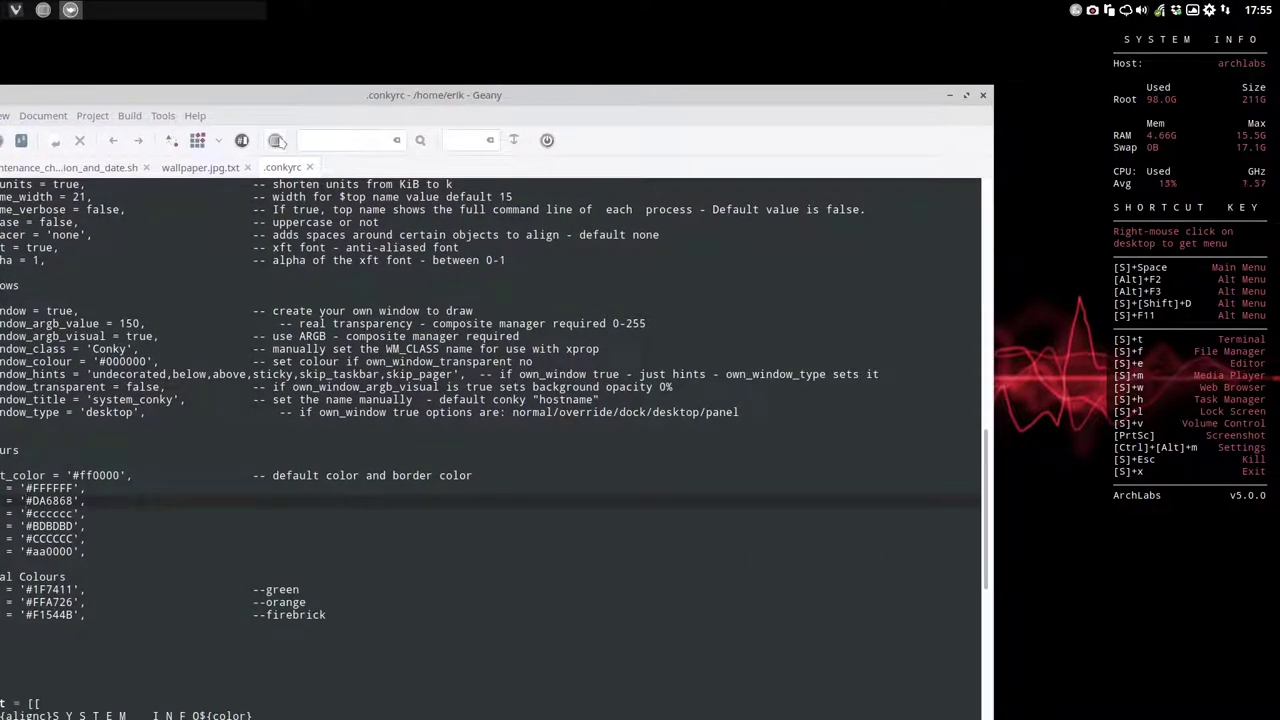
# Deepen the sampled red in Geany's Color Chooser and copy its hex code #DA3535
pyautogui.click(276, 140)
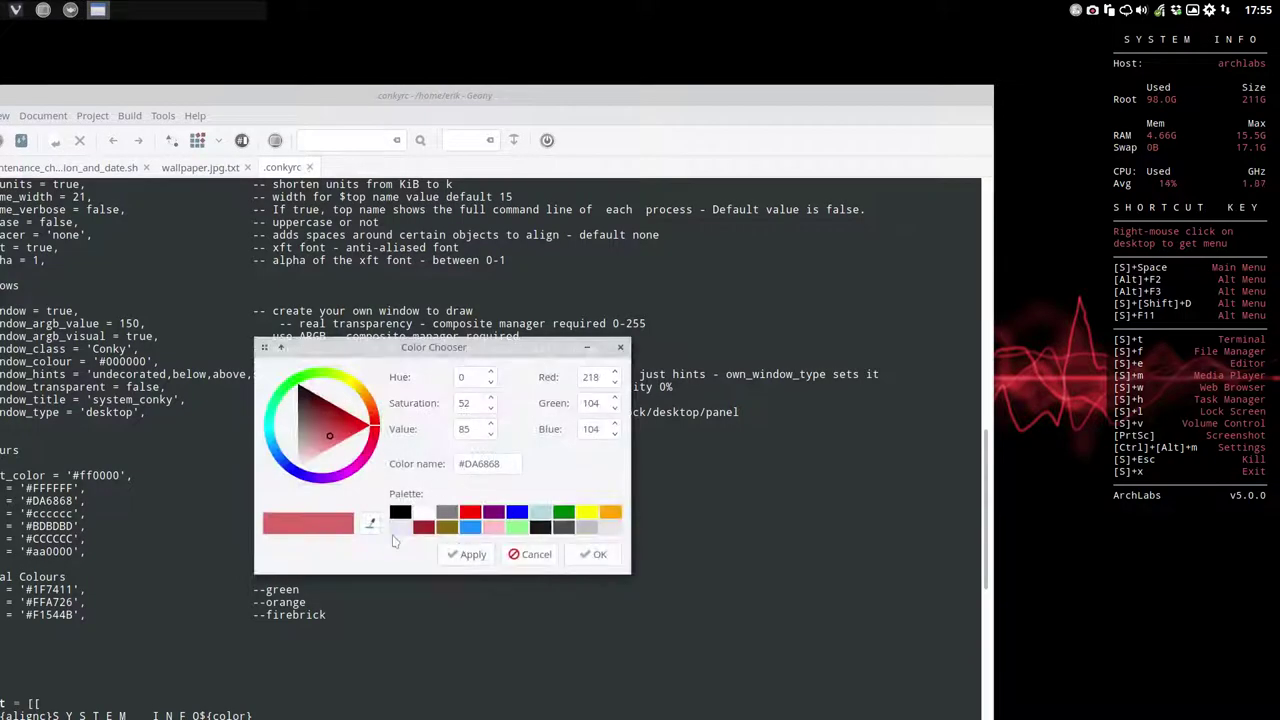
pyautogui.click(371, 523)
pyautogui.moveTo(330, 440); pyautogui.dragTo(344, 428)
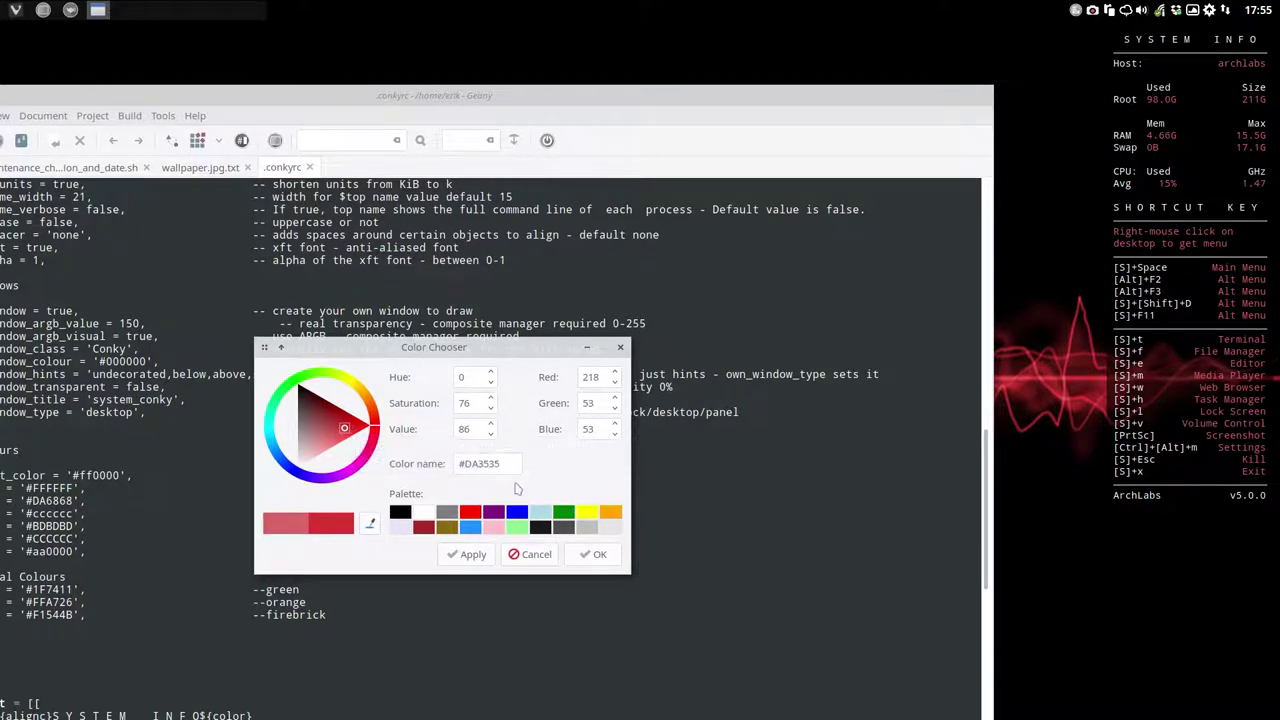
pyautogui.moveTo(510, 463); pyautogui.dragTo(450, 463)
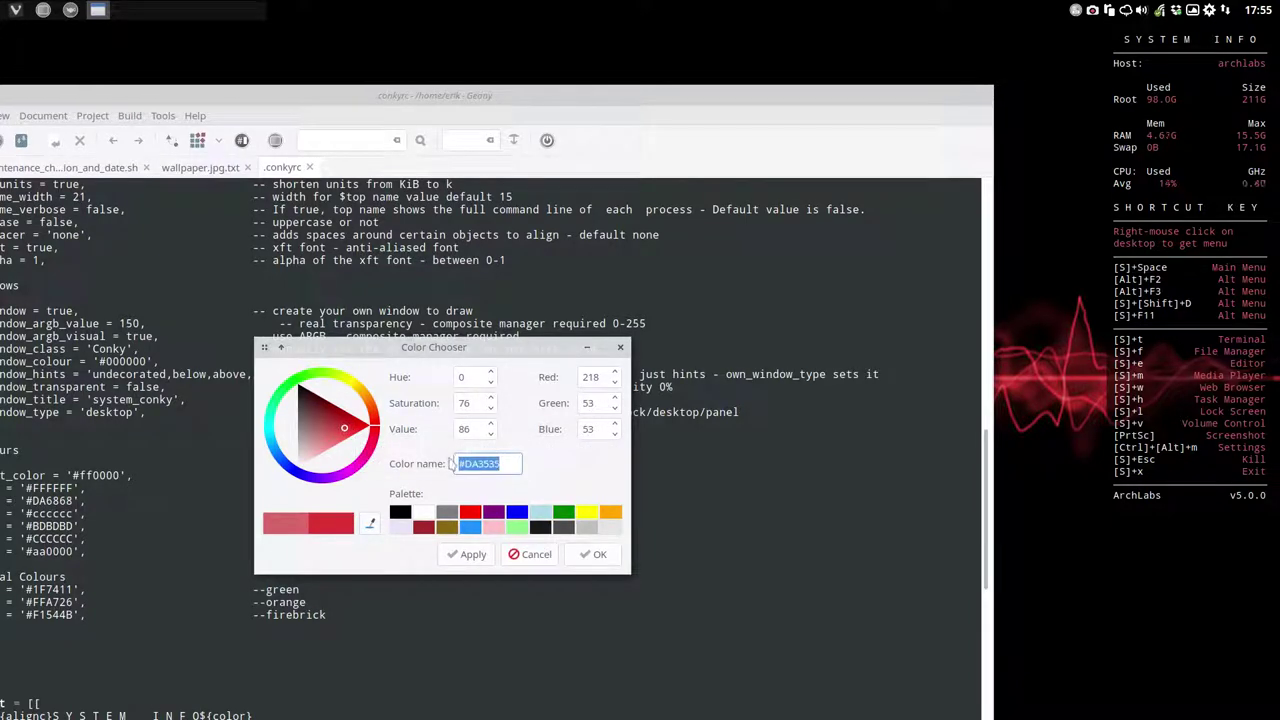
pyautogui.hotkey('ctrl', 'c')
pyautogui.click(620, 347)
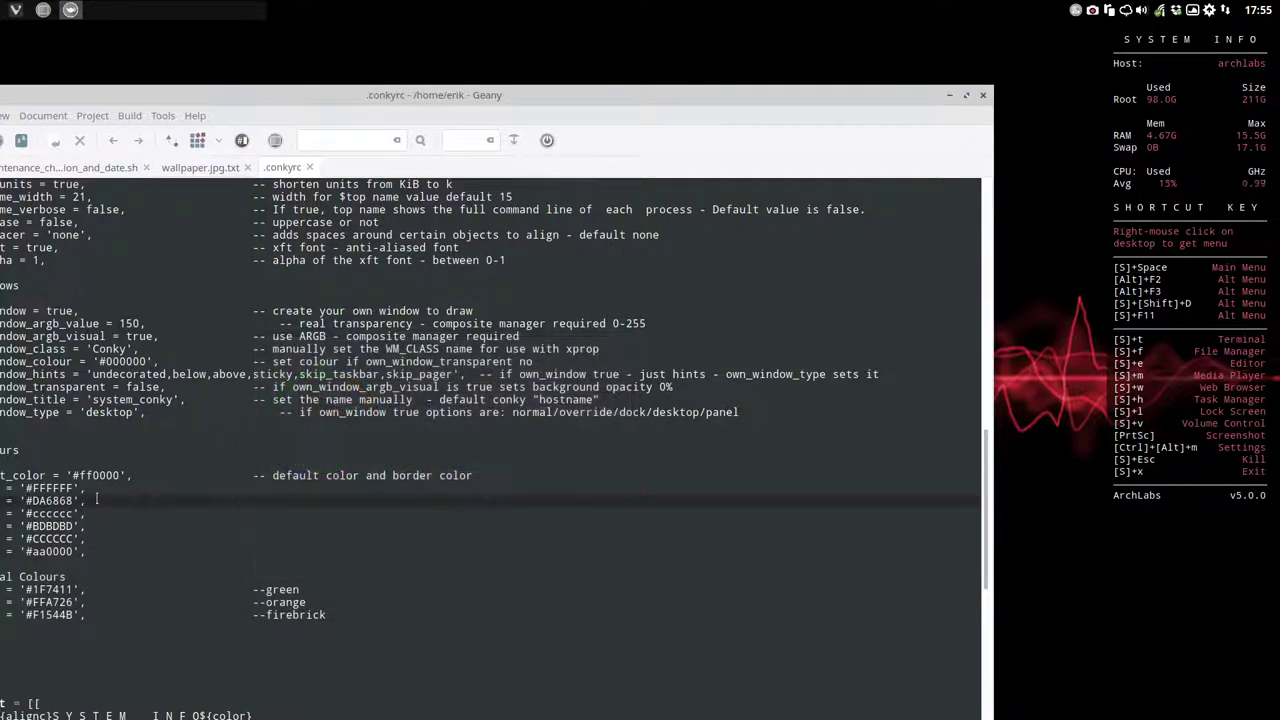
# Replace #DA6868 with #DA3535 on line 95 of .conkyrc, save, and close Geany
pyautogui.click(25, 500)
pyautogui.moveTo(24, 500); pyautogui.dragTo(68, 500)
pyautogui.hotkey('ctrl', 'v')
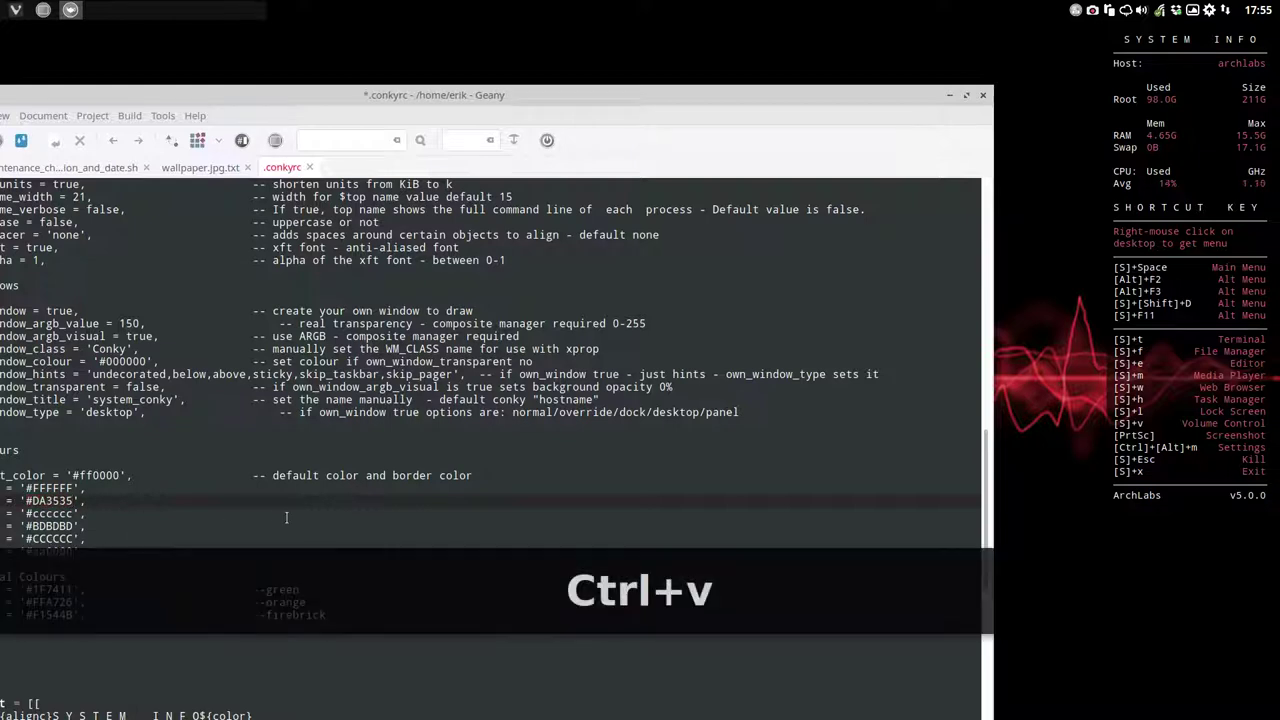
pyautogui.hotkey('ctrl', 's')
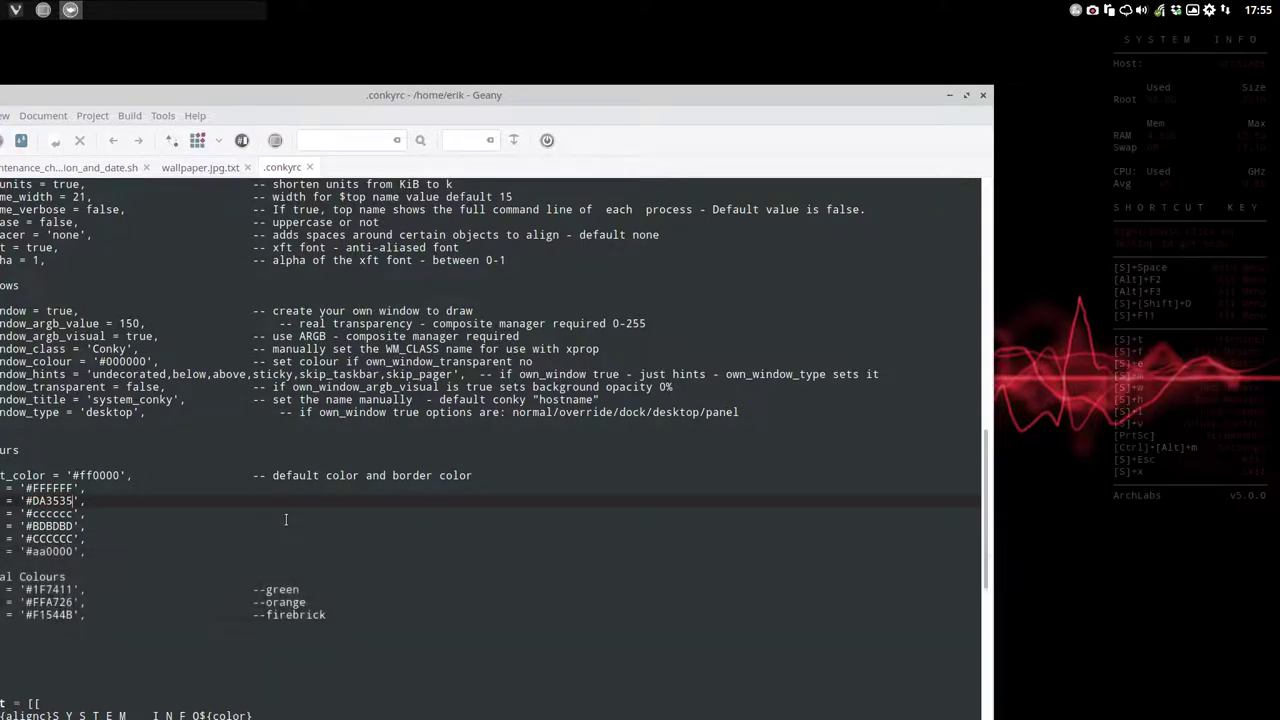
pyautogui.click(983, 95)
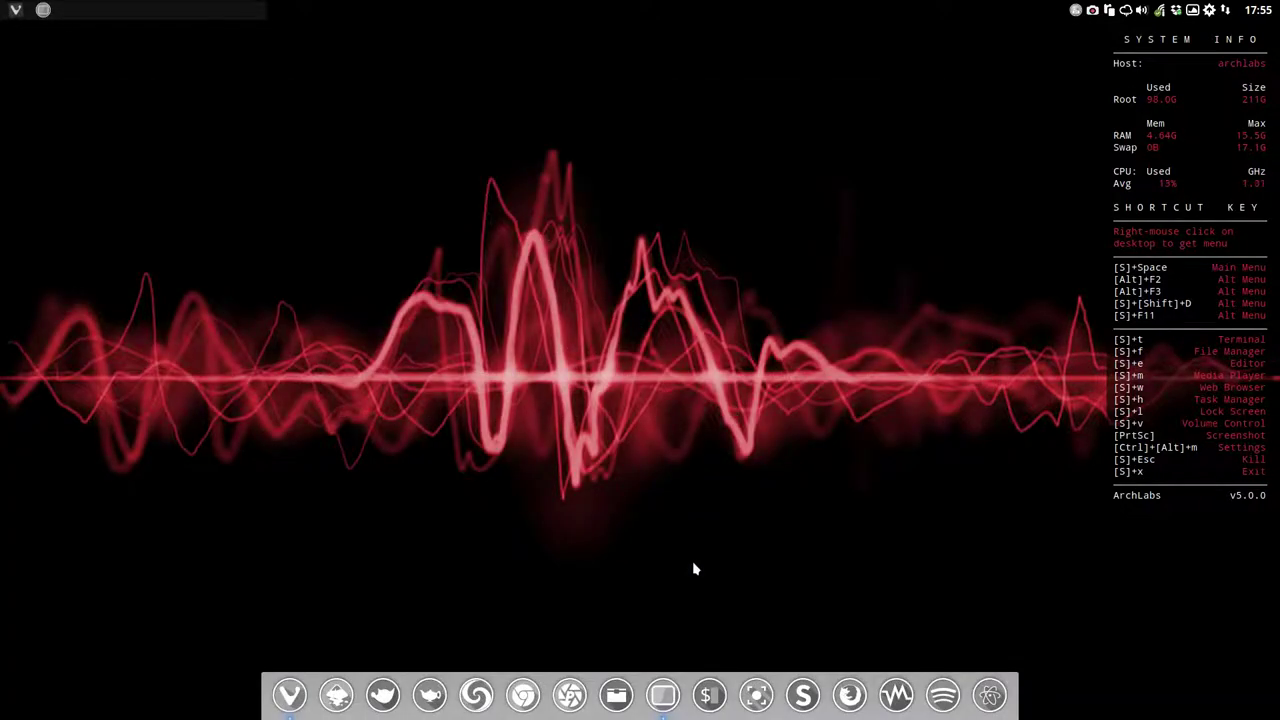
# Capture a full screenshot of the red-themed ArchLabs desktop with the Print key
pyautogui.press('Print')
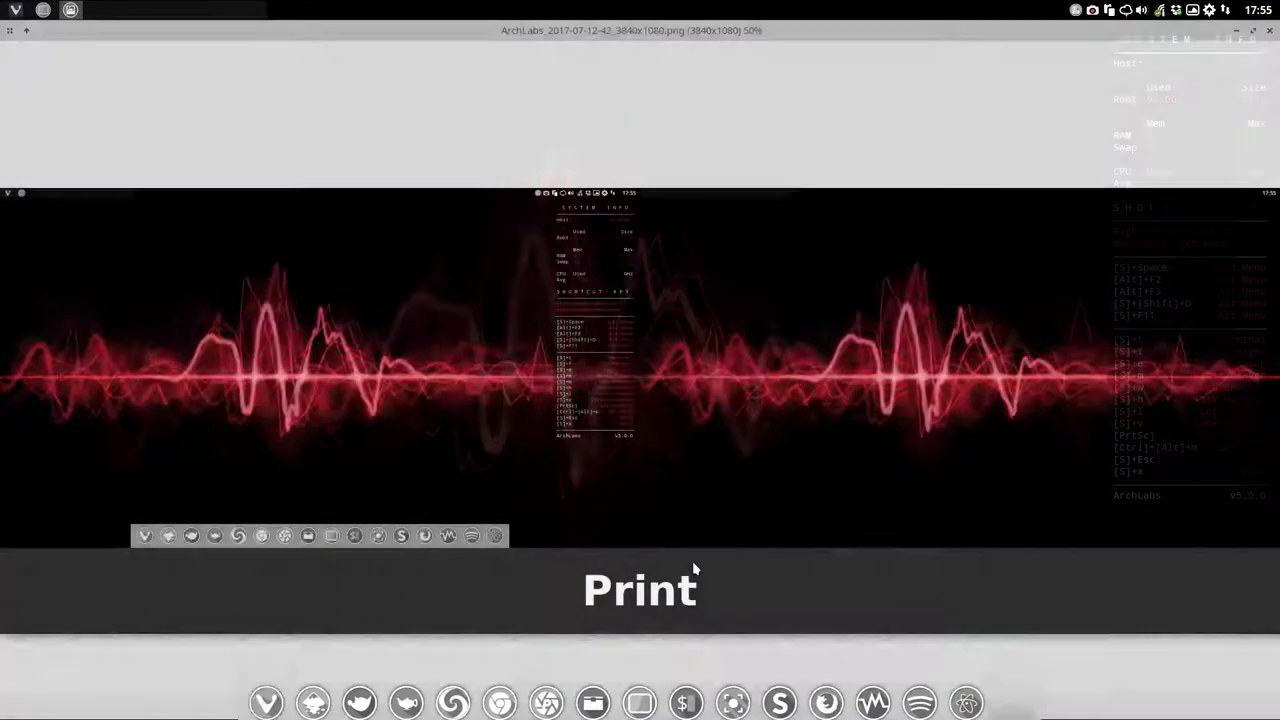